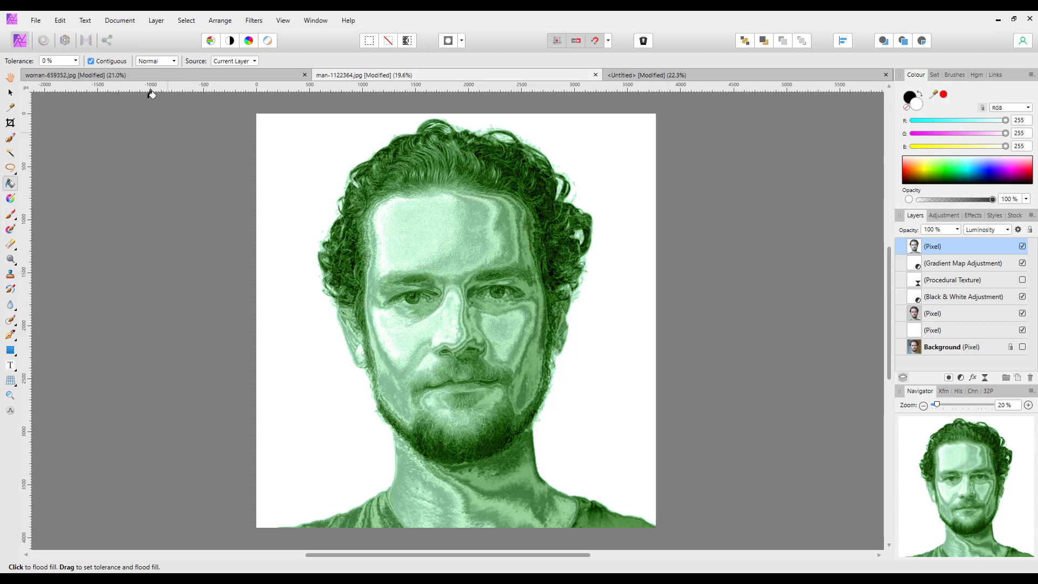
Examine the finished duotone effects in the three open portrait documents.
left_click(142, 75)
key("h")
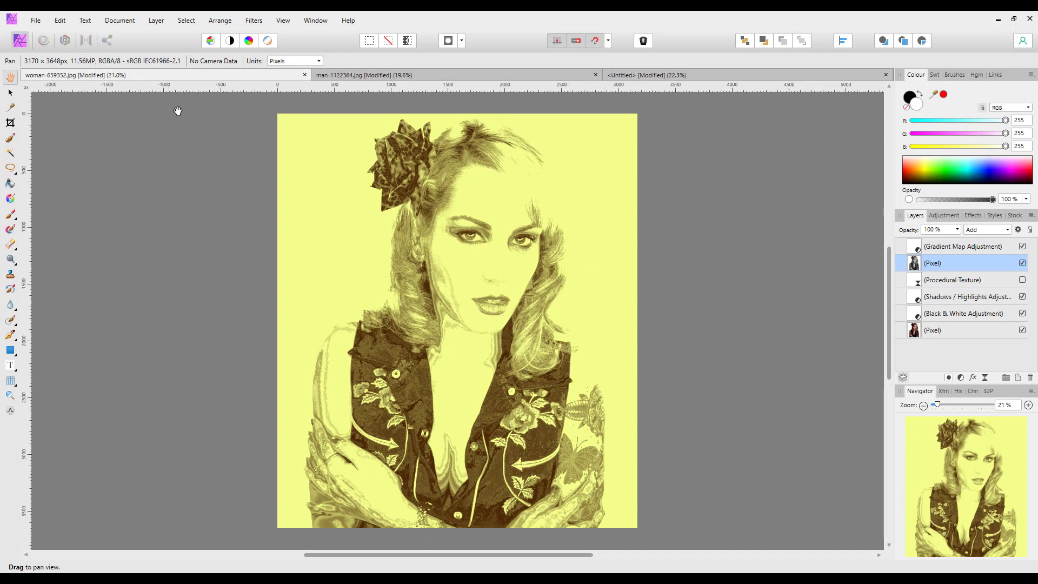
left_click(486, 76)
key("g")
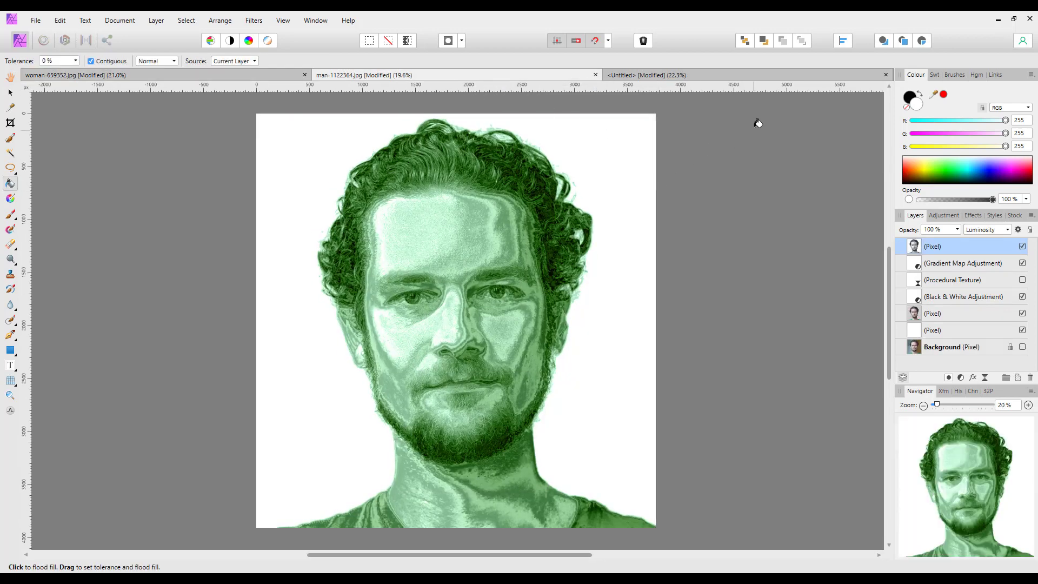
left_click(769, 78)
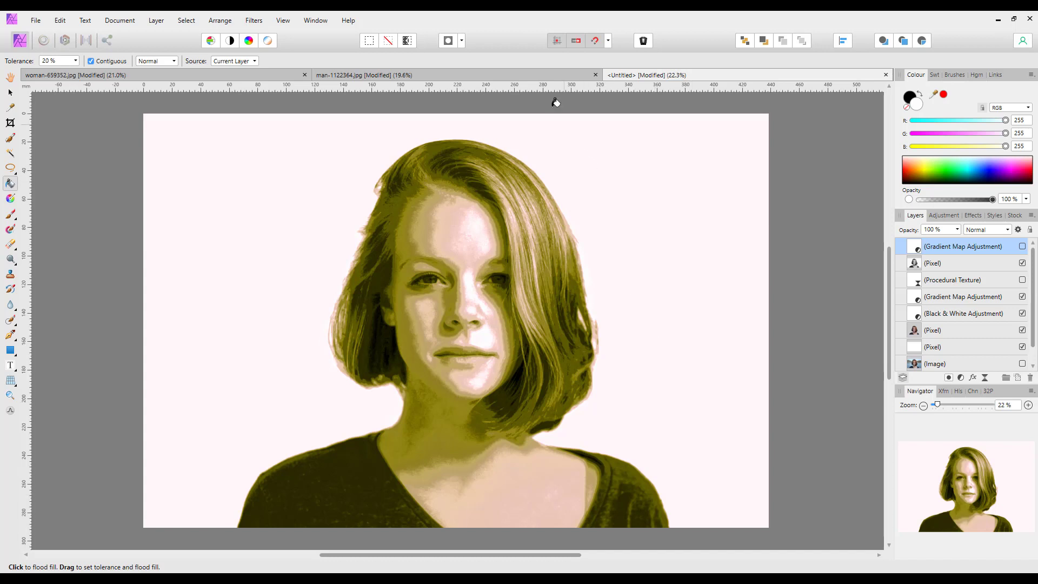
left_click(520, 77)
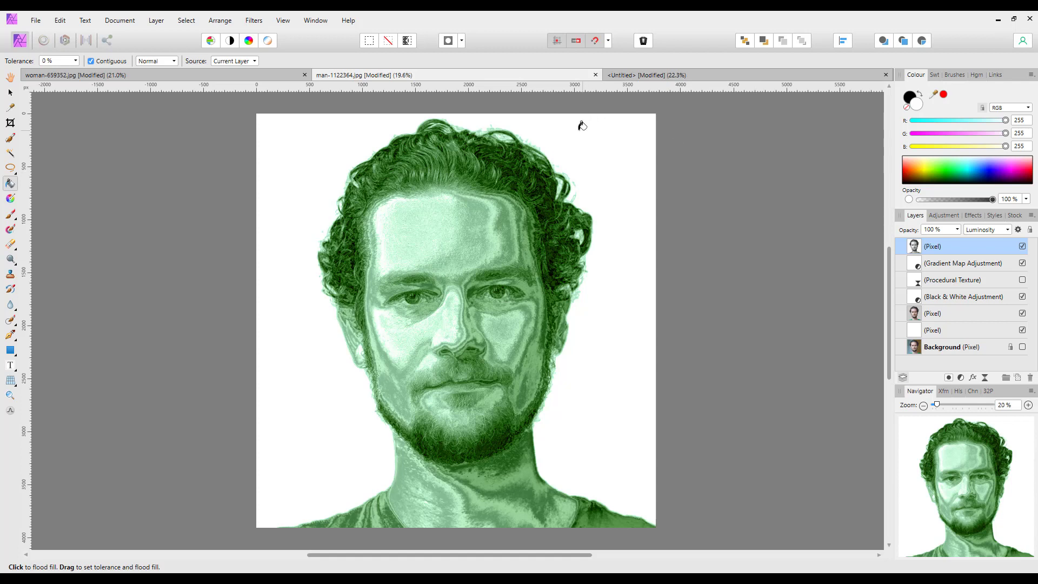
Create a new portrait A6 print document, 105 x 148 mm at 300 DPI.
left_click(38, 22)
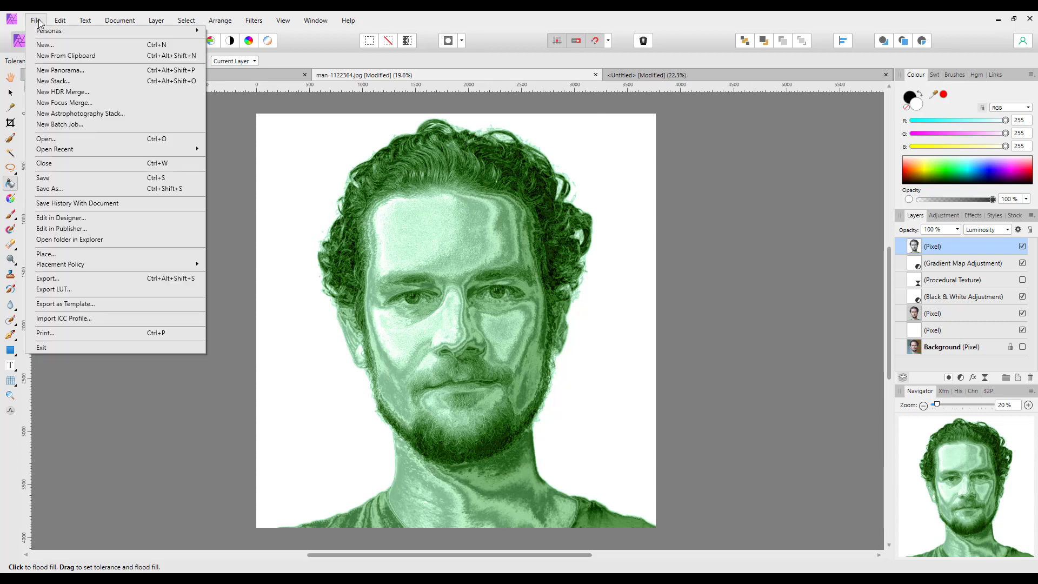
left_click(50, 47)
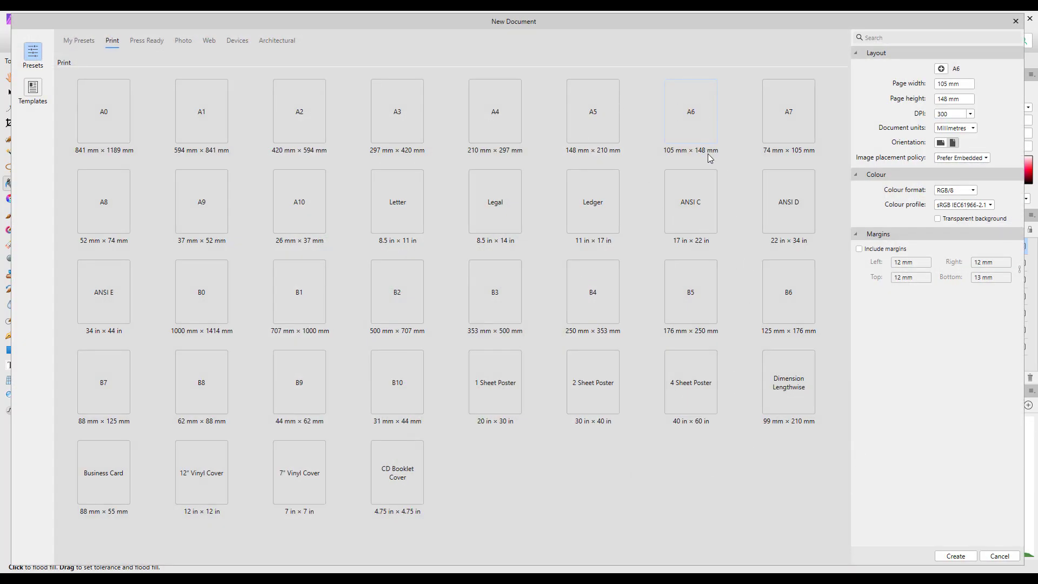
left_click(956, 556)
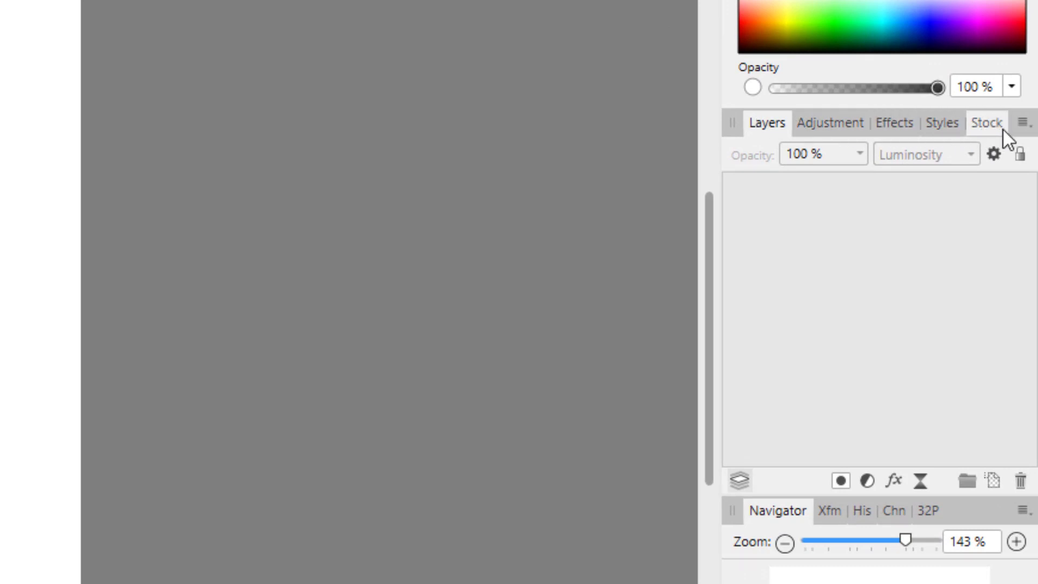
Place the Pixabay stock portrait of the woman with her hands by her face on the page and clip the canvas to it.
left_click(985, 126)
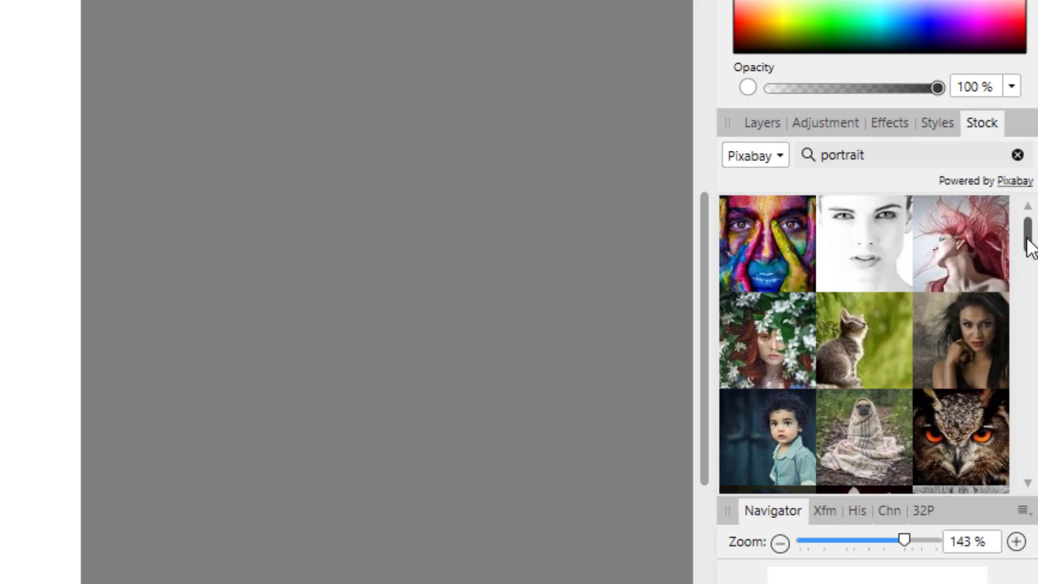
left_click_drag(1030, 246, 1035, 323)
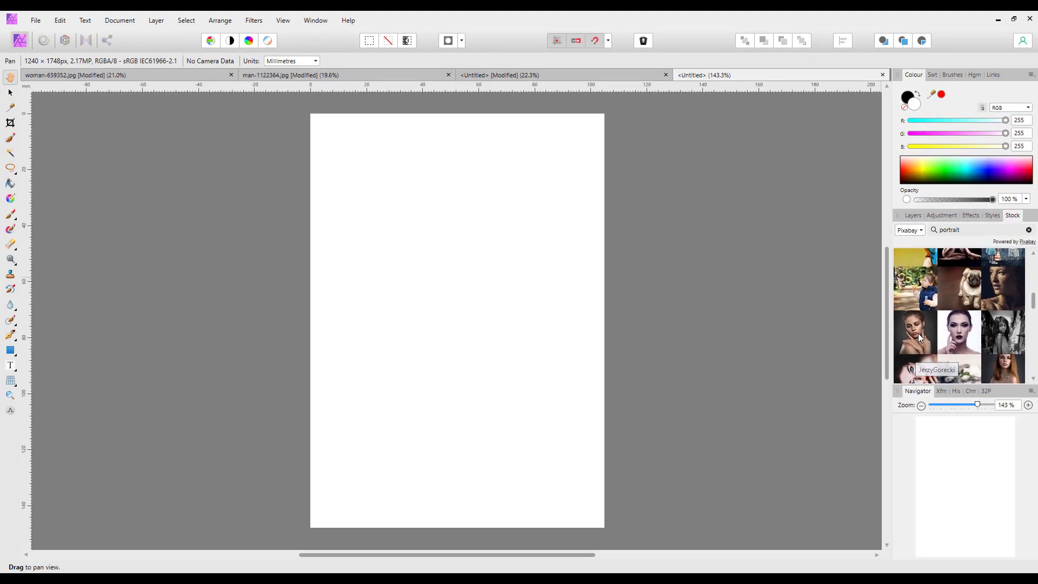
left_click_drag(774, 383, 629, 396)
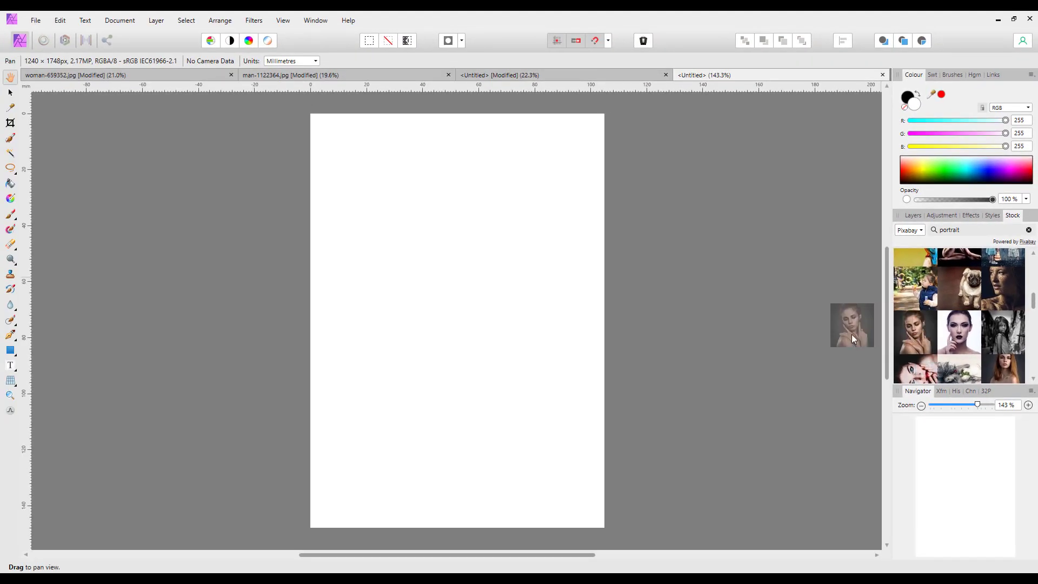
left_click_drag(851, 334, 508, 337)
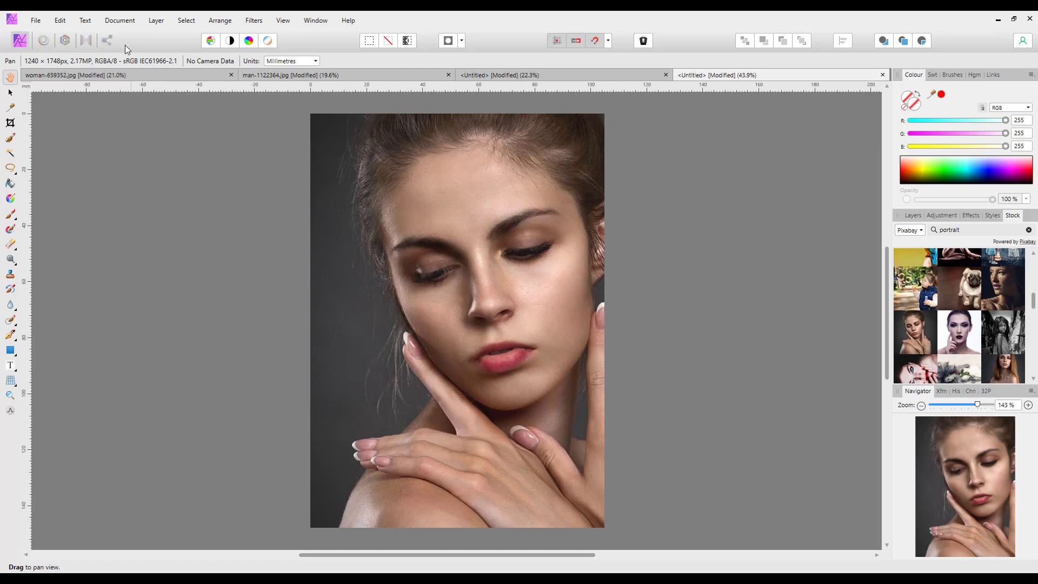
left_click(128, 22)
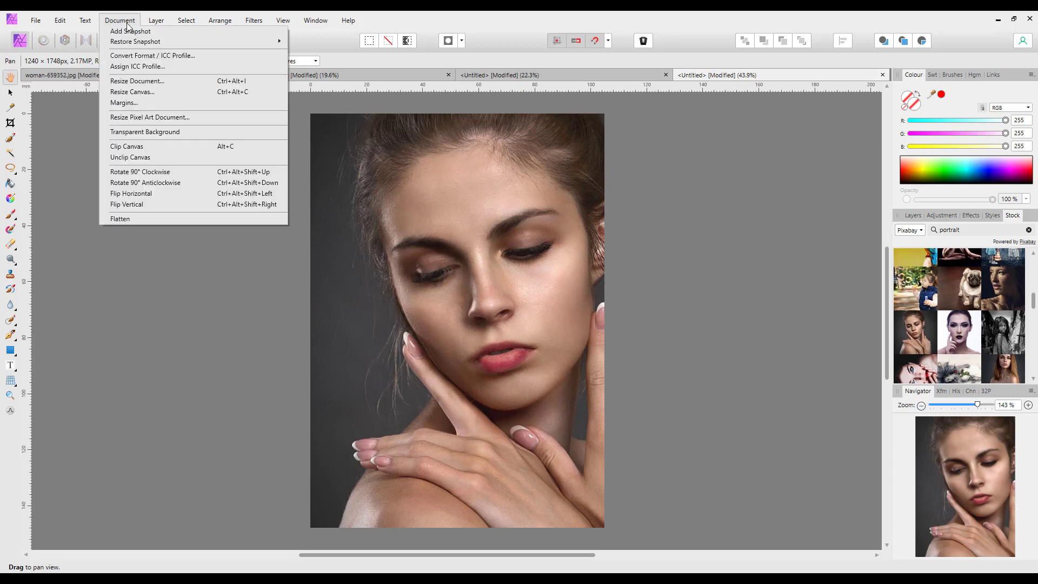
left_click(125, 147)
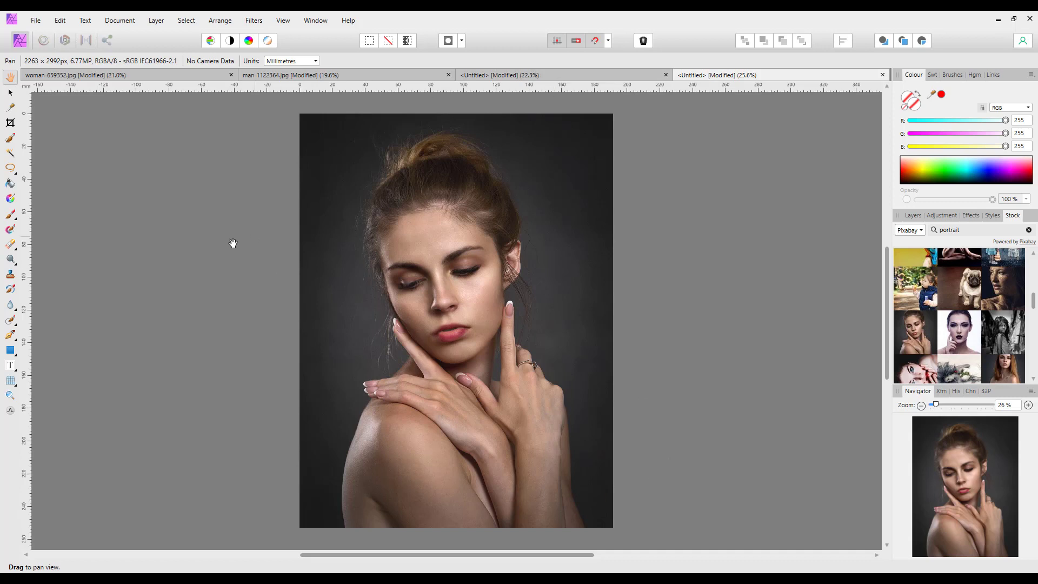
Crop the image around the woman's head and hands to about 1736 x 2024 px.
left_click(11, 126)
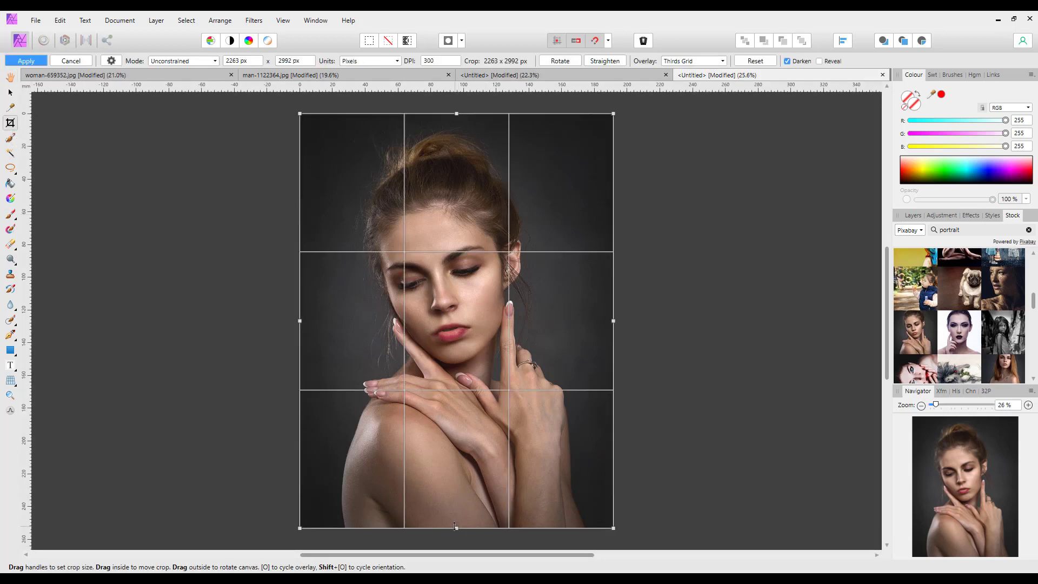
left_click_drag(457, 528, 456, 401)
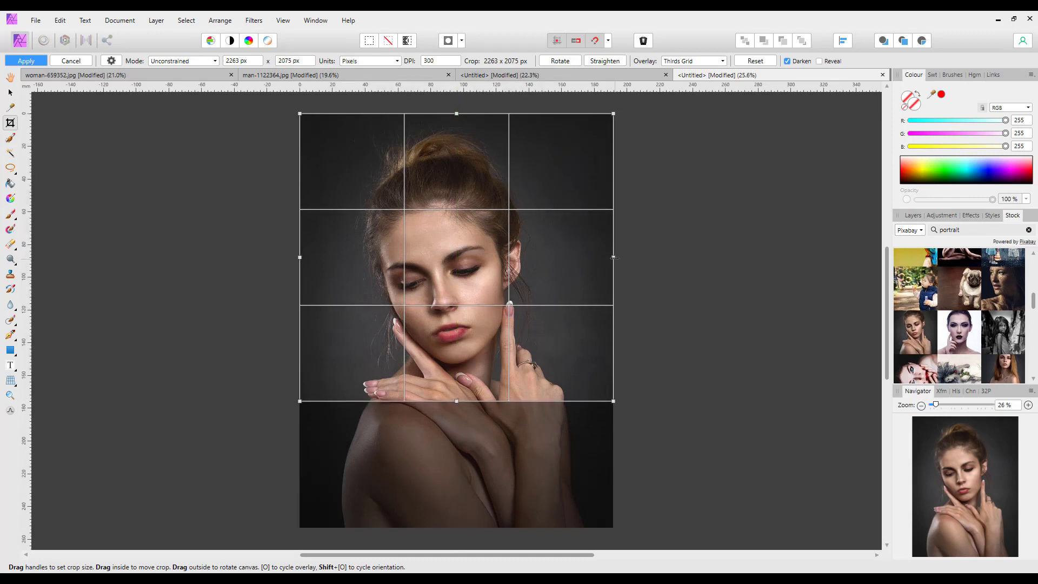
left_click_drag(614, 261, 571, 269)
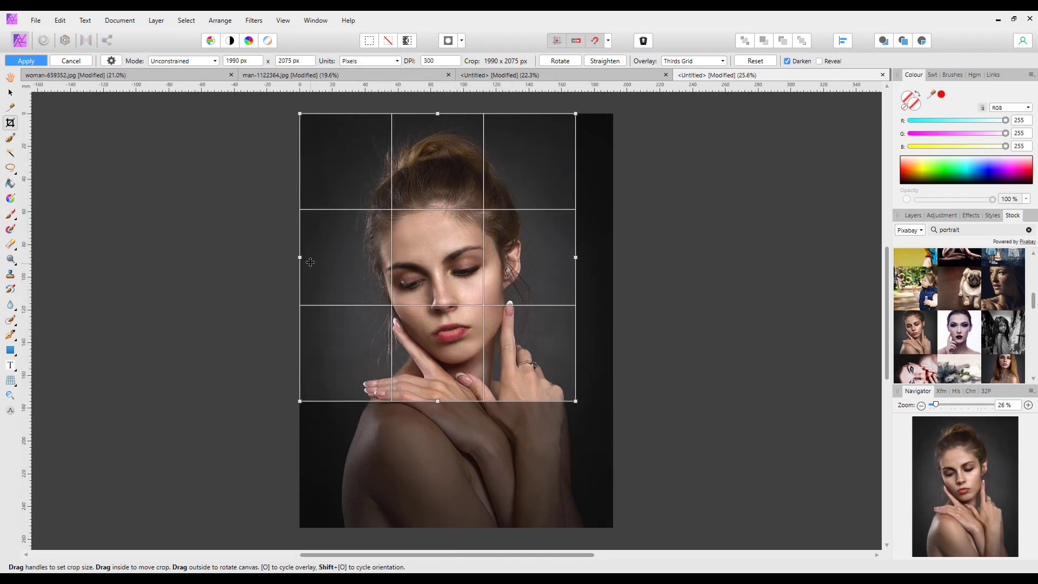
left_click_drag(299, 257, 335, 258)
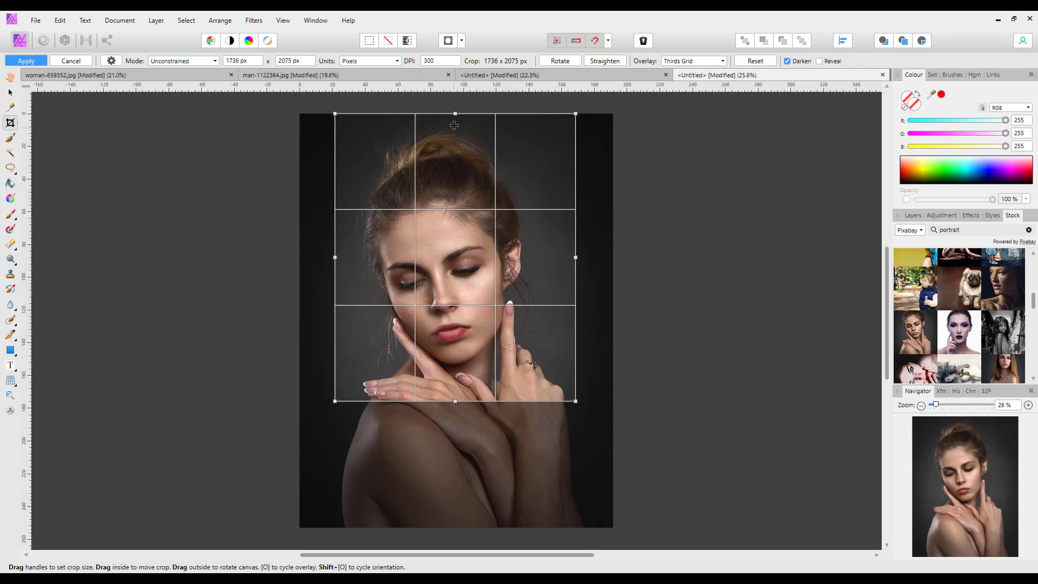
left_click_drag(456, 115, 456, 120)
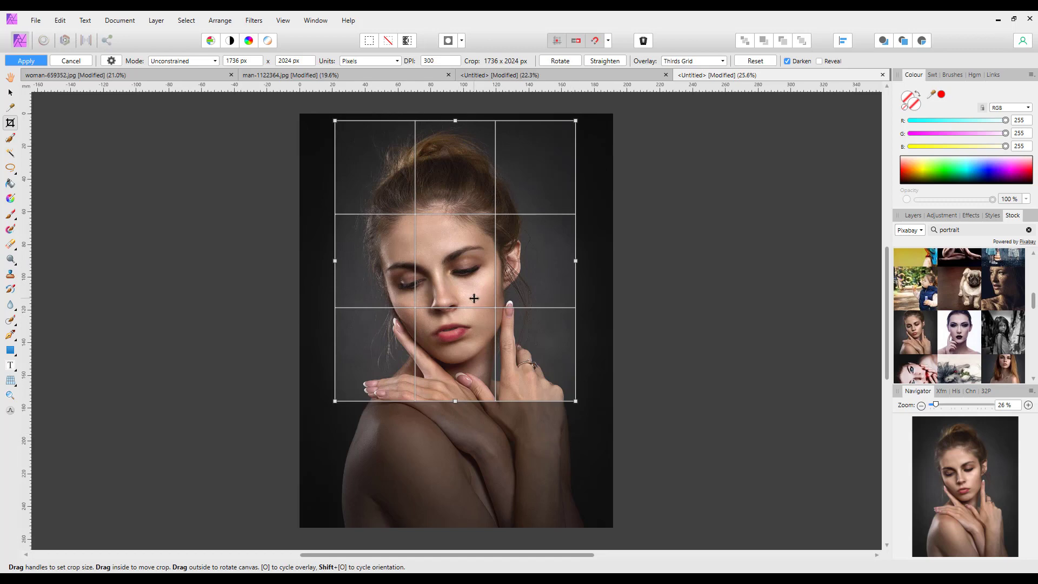
key("Return")
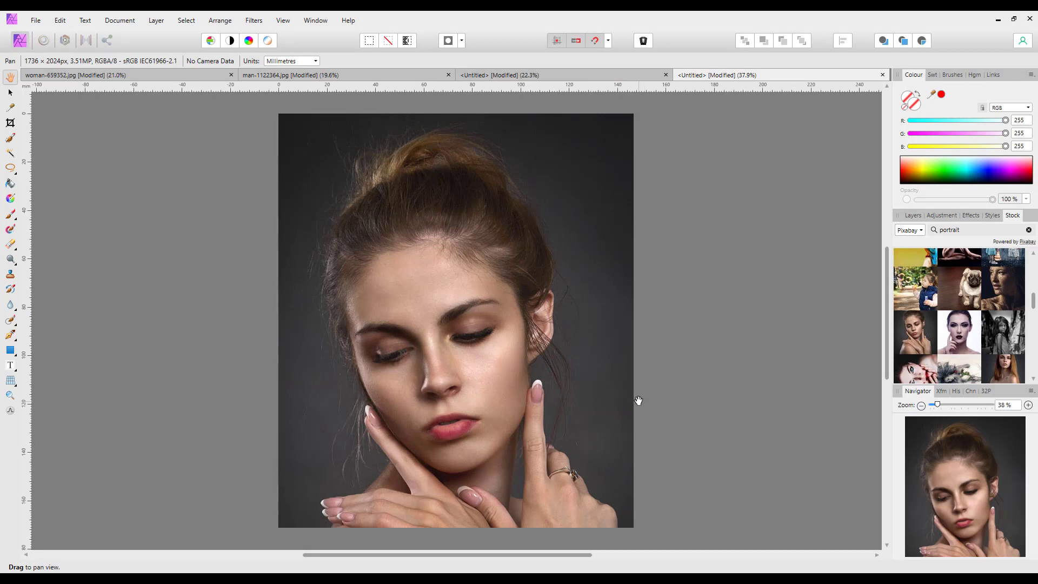
Flatten the document so the placed image becomes a single pixel layer.
left_click(913, 216)
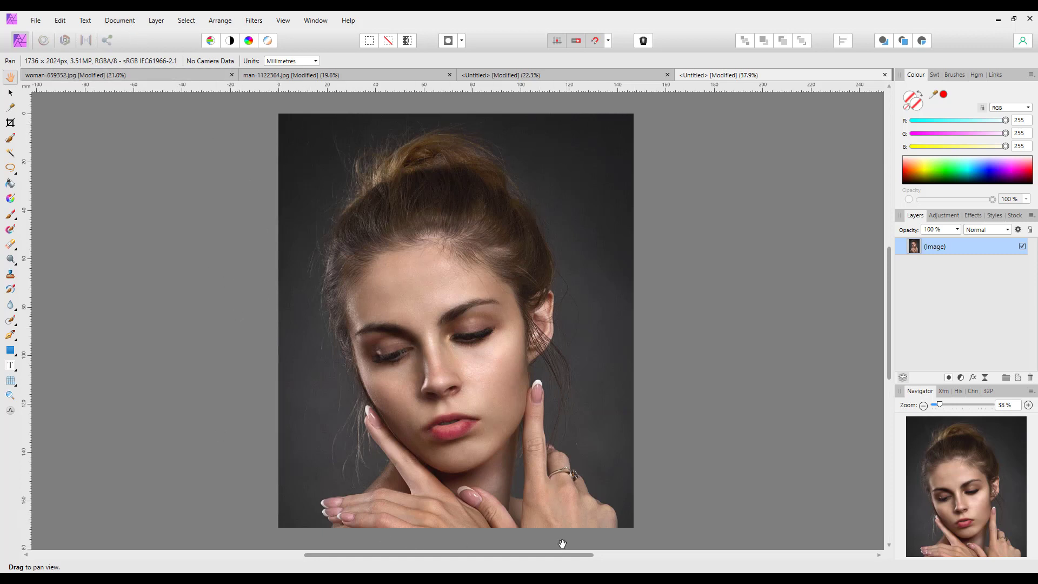
left_click(124, 22)
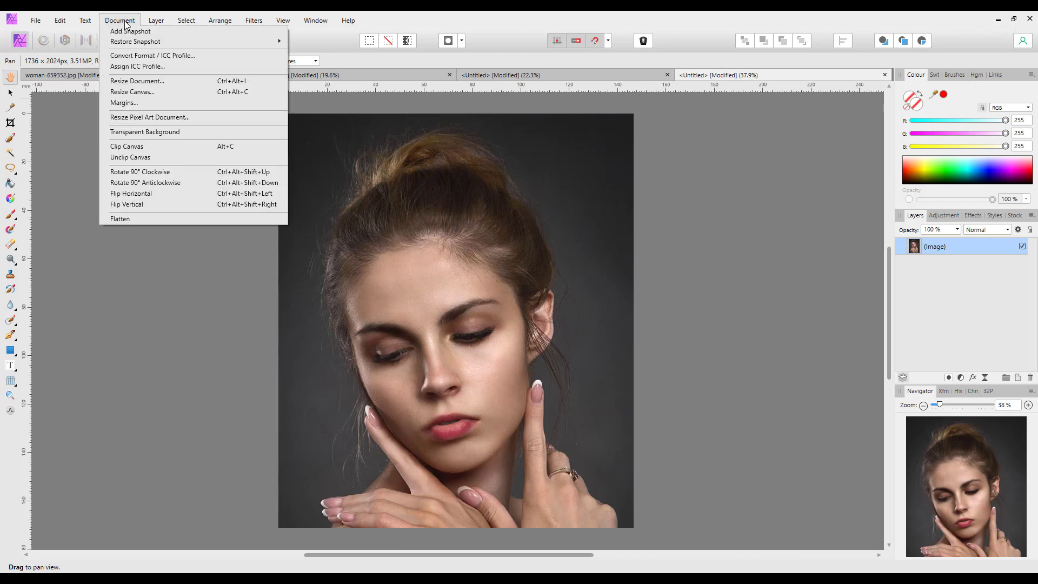
left_click(125, 218)
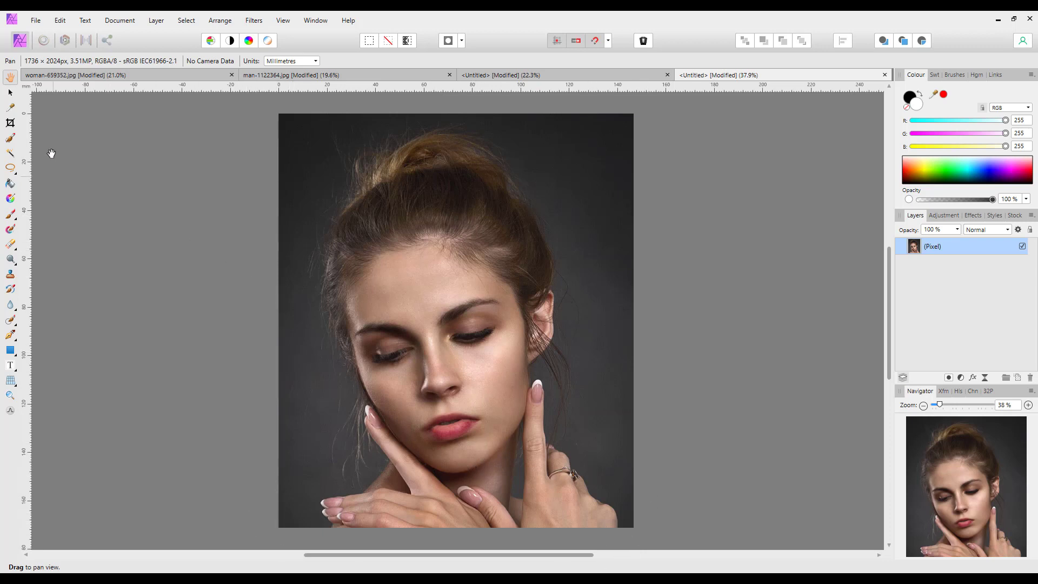
Select the woman's face, hair, ear and hands with the Selection Brush, reducing its width to 38 px for the finer edges.
left_click(12, 140)
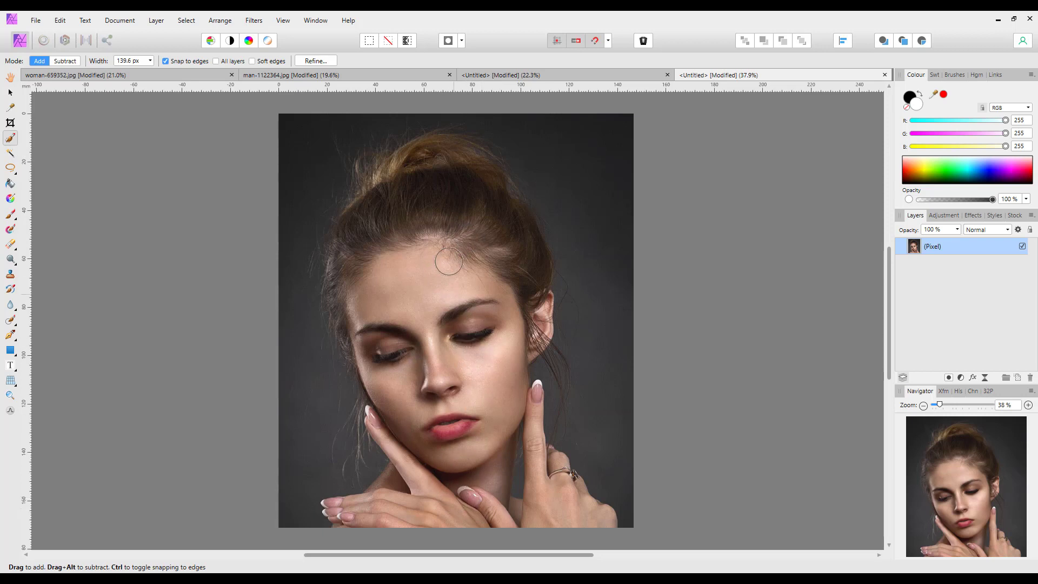
mouse_move(421, 204)
left_mouse_down()
mouse_move(460, 405)
mouse_move(457, 462)
mouse_move(449, 438)
mouse_move(437, 501)
mouse_move(415, 513)
mouse_move(532, 534)
mouse_move(525, 502)
mouse_move(559, 520)
mouse_move(551, 472)
left_mouse_up()
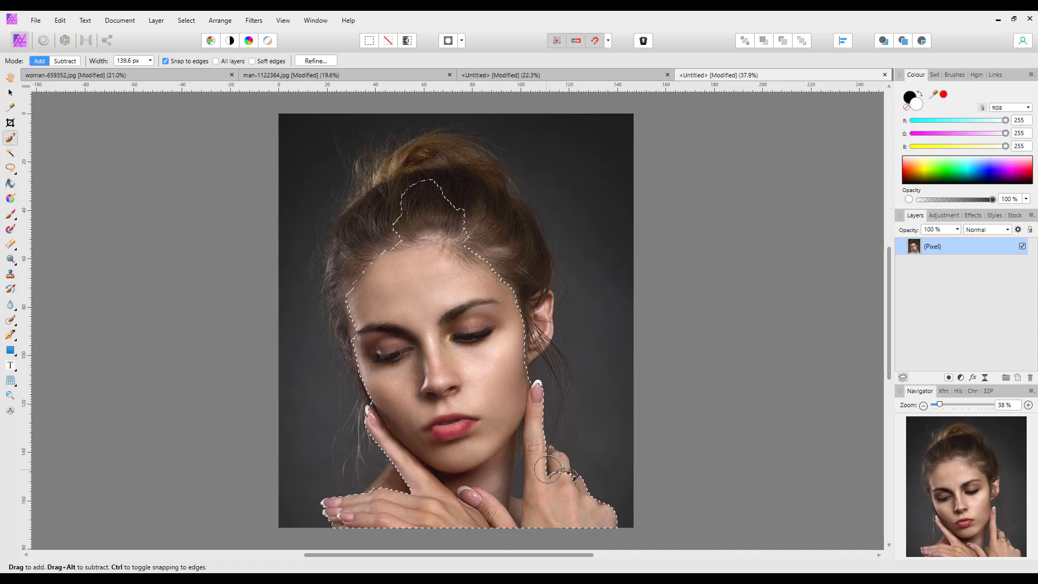
mouse_move(487, 301)
left_mouse_down()
mouse_move(504, 260)
mouse_move(515, 276)
mouse_move(499, 230)
mouse_move(528, 327)
mouse_move(492, 233)
mouse_move(440, 198)
mouse_move(512, 237)
mouse_move(480, 205)
mouse_move(489, 191)
mouse_move(463, 174)
mouse_move(422, 179)
left_mouse_up()
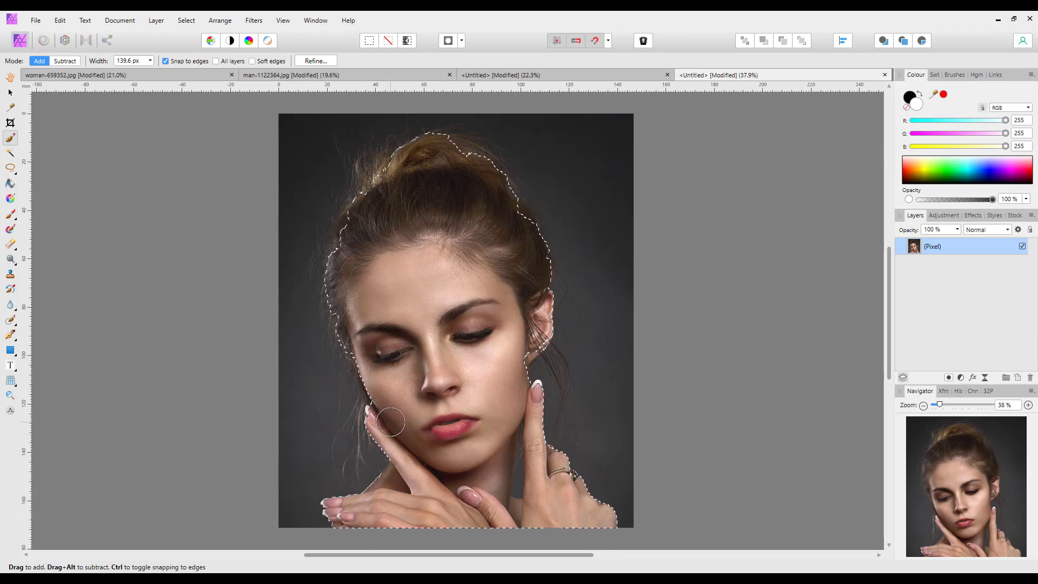
key("bracketleft")
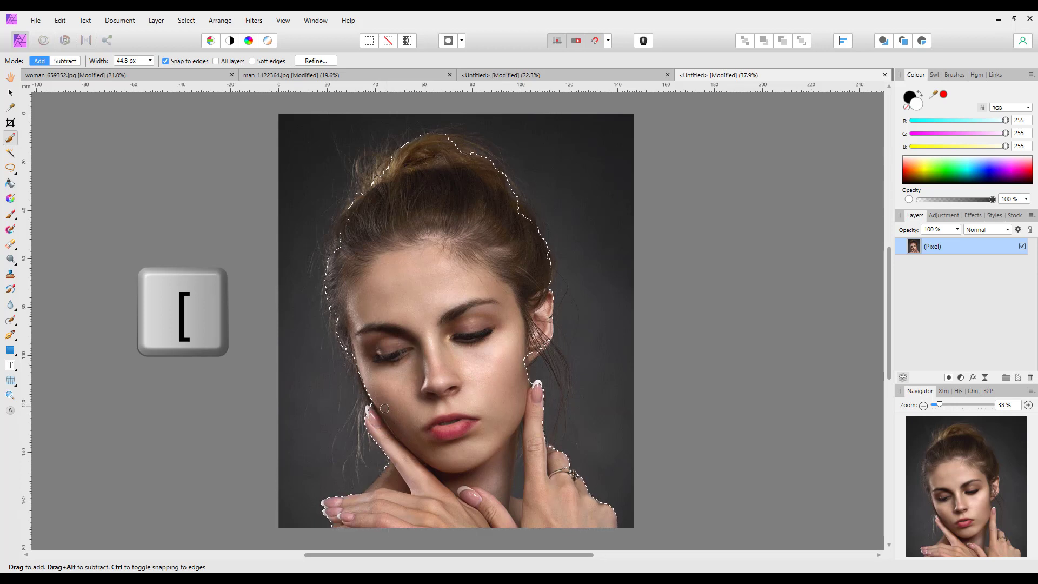
key("bracketleft")
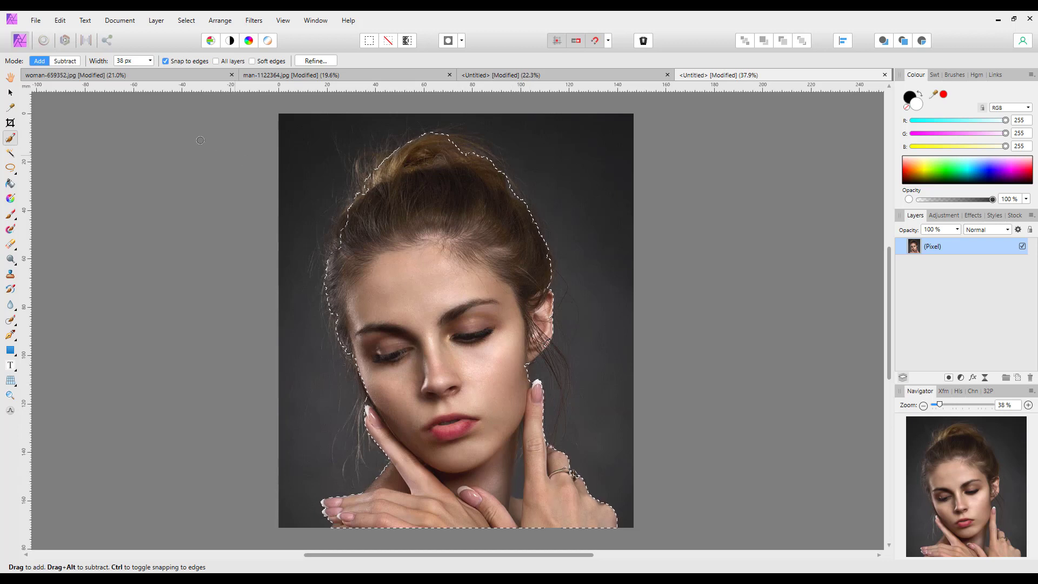
Subtract the background gap between the neck and raised finger using a brush down to 14.3 px, and return to Add mode.
left_click(67, 62)
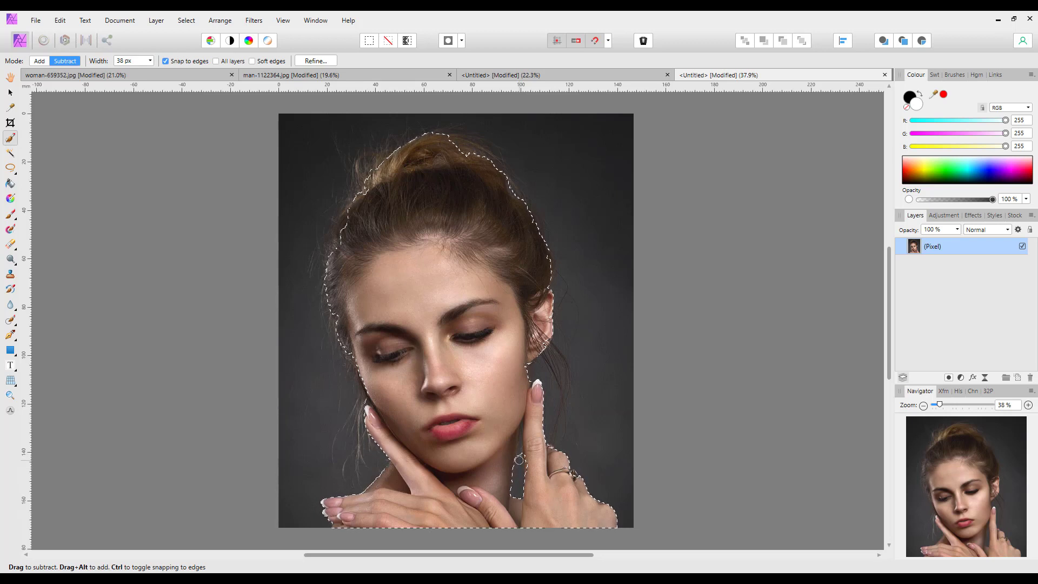
key("bracketleft")
key("bracketleft")
key("bracketleft")
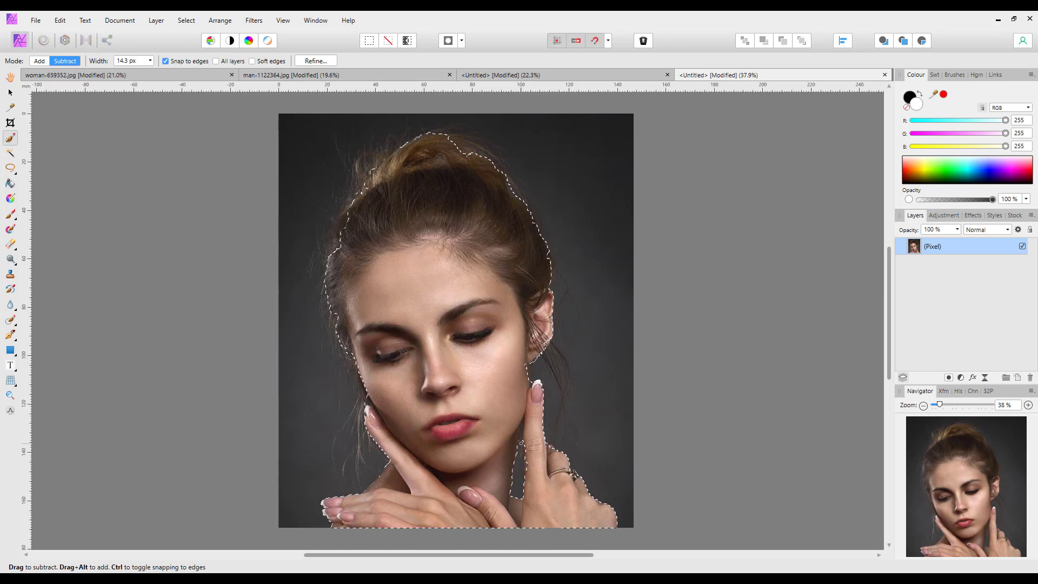
left_click(40, 61)
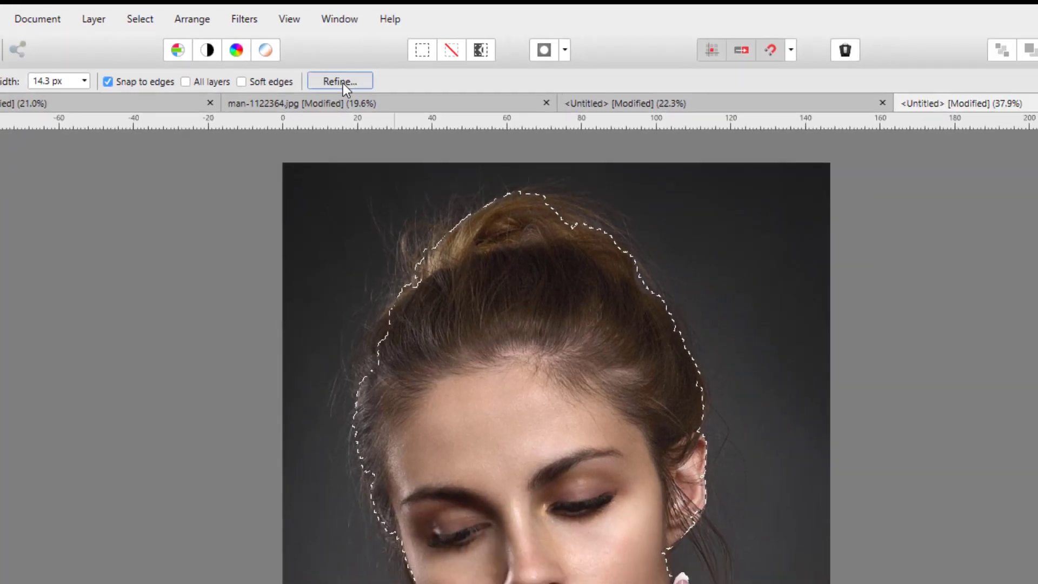
Refine the selection by painting over the hair edges and loose strands with the Matte adjustment brush at 101 px.
left_click(355, 94)
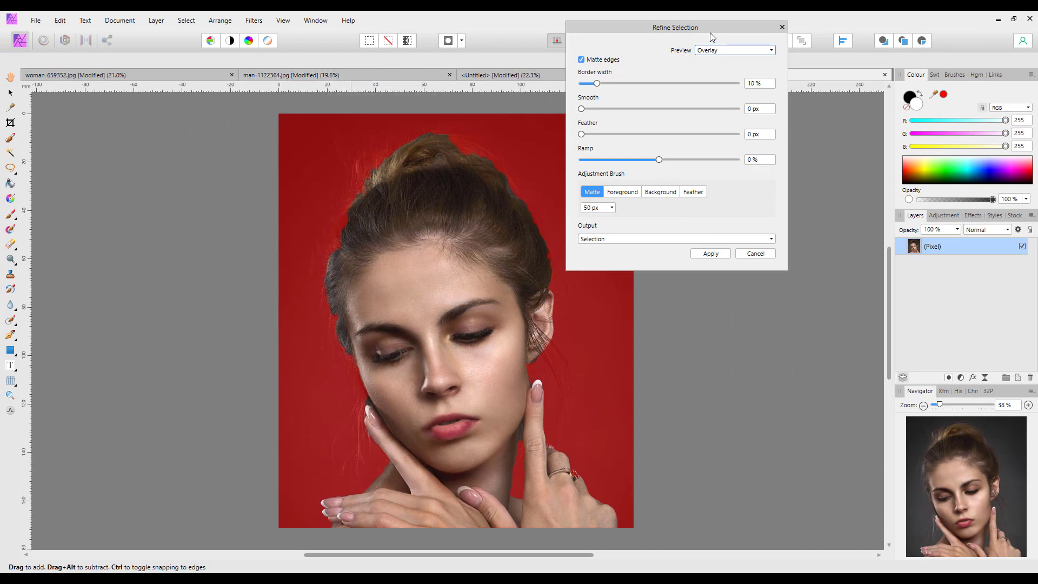
left_click_drag(712, 31, 790, 99)
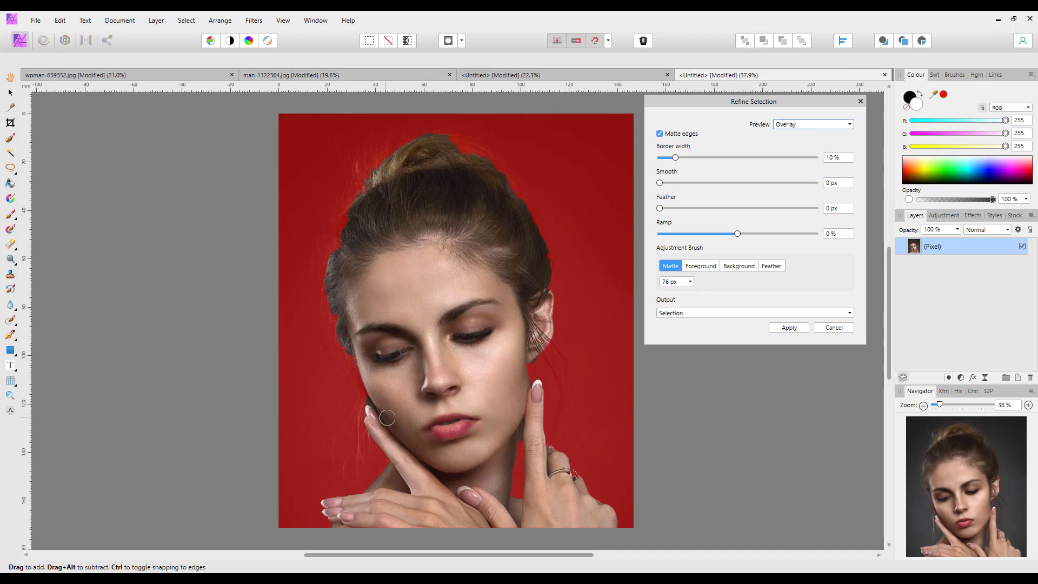
key("bracketright")
mouse_move(535, 352)
left_mouse_down()
mouse_move(531, 365)
mouse_move(549, 343)
mouse_move(554, 307)
mouse_move(531, 220)
mouse_move(503, 173)
mouse_move(441, 131)
mouse_move(353, 167)
mouse_move(360, 180)
mouse_move(332, 251)
left_mouse_up()
mouse_move(345, 203)
left_mouse_down()
mouse_move(324, 277)
mouse_move(330, 343)
mouse_move(333, 311)
left_mouse_up()
mouse_move(347, 350)
left_mouse_down()
mouse_move(363, 386)
mouse_move(349, 428)
mouse_move(362, 463)
mouse_move(362, 446)
mouse_move(351, 451)
mouse_move(377, 397)
left_mouse_up()
mouse_move(534, 328)
left_mouse_down()
mouse_move(568, 387)
mouse_move(555, 384)
mouse_move(532, 449)
left_mouse_up()
mouse_move(418, 157)
left_mouse_down()
mouse_move(470, 158)
mouse_move(504, 181)
mouse_move(546, 245)
mouse_move(557, 297)
left_mouse_up()
Output the refined selection as a new layer and apply it.
left_click(850, 314)
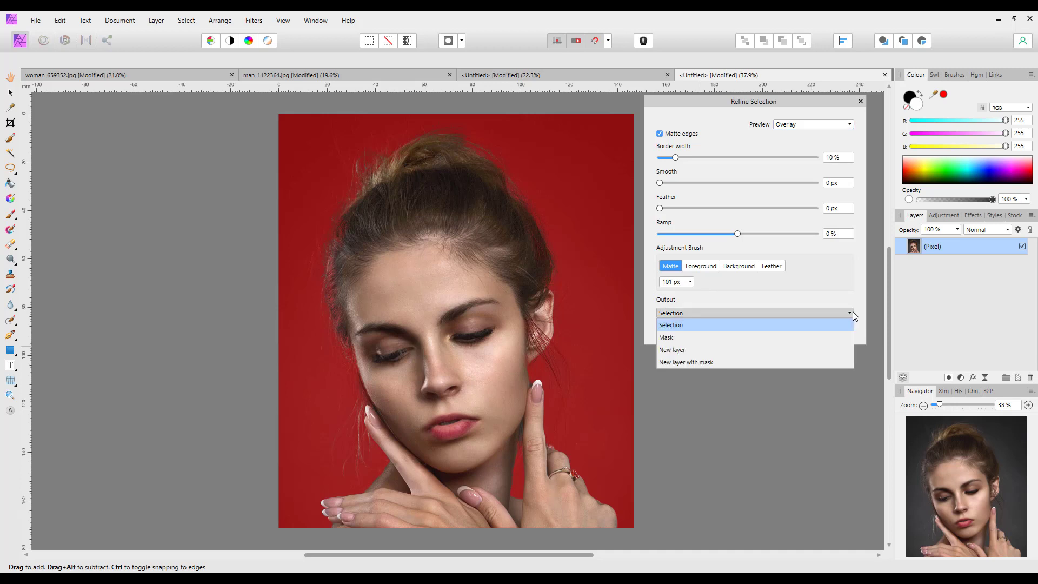
left_click(670, 350)
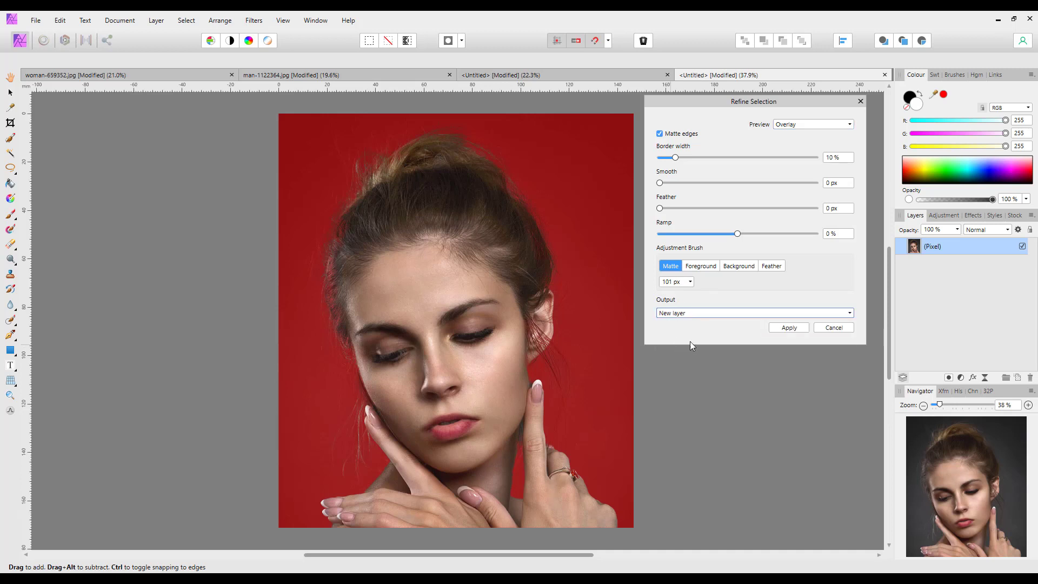
left_click(789, 328)
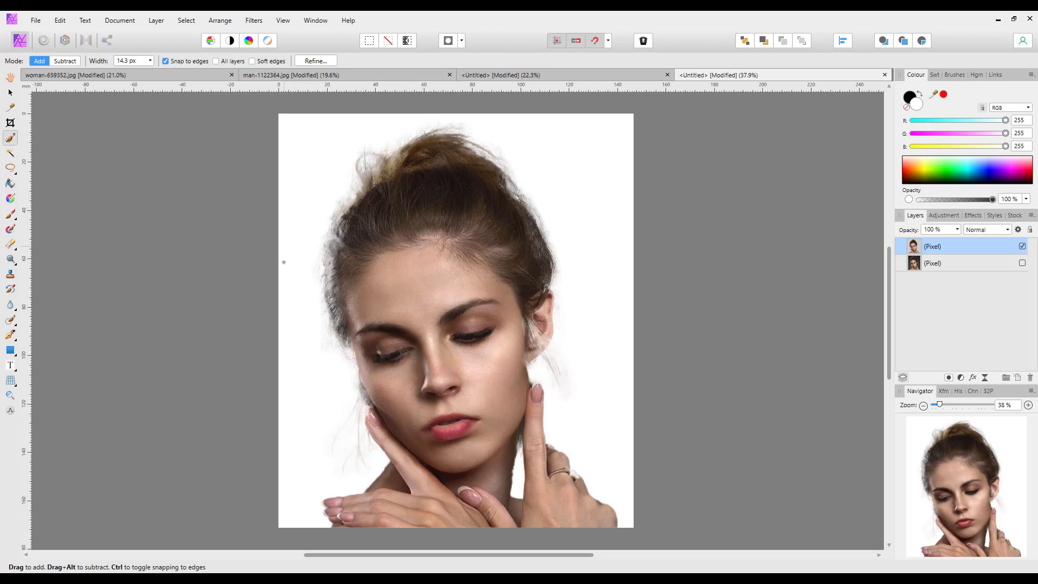
Add a pixel layer directly above the original photo, flood-fill it with white, and hide that layer.
left_click(965, 265)
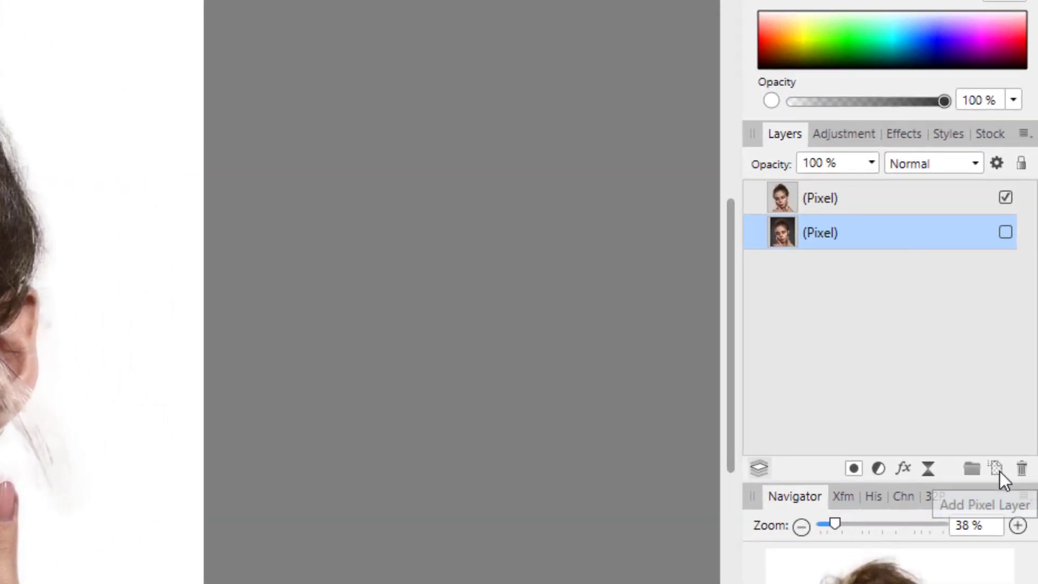
left_click(999, 470)
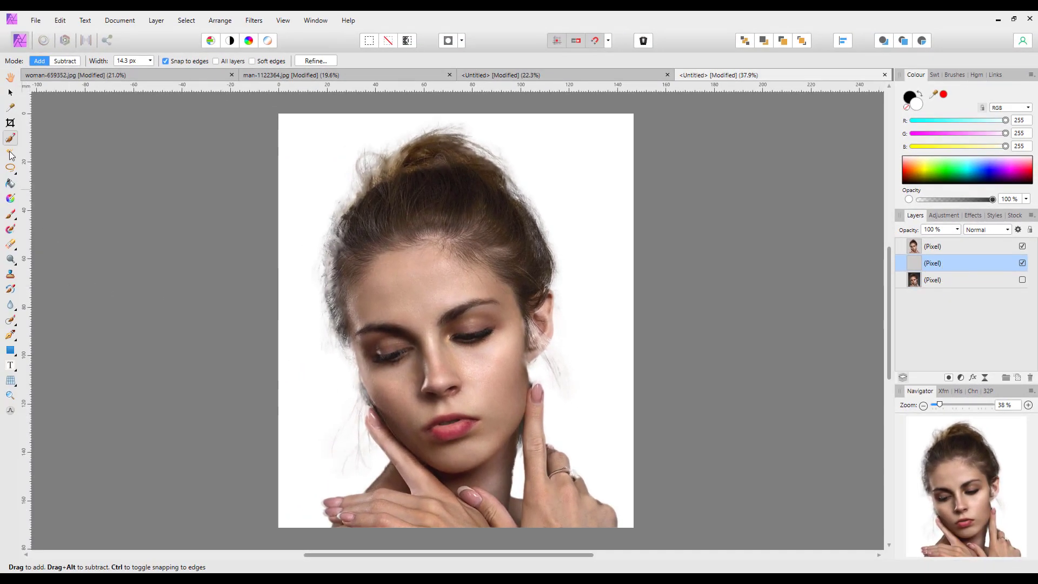
left_click(11, 184)
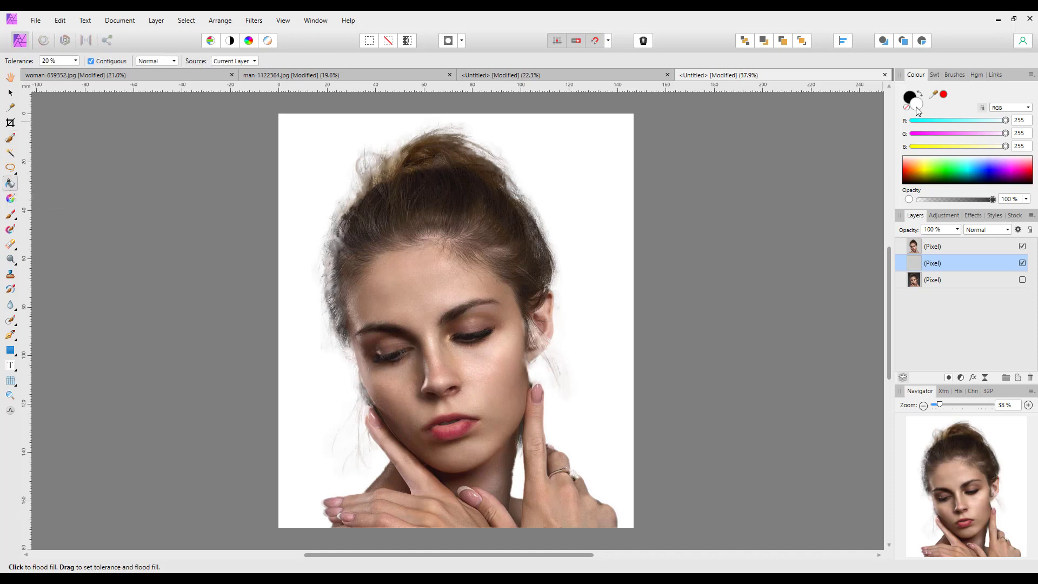
left_click(603, 343)
Add a Black and White adjustment above the cut-out portrait layer.
left_click(961, 247)
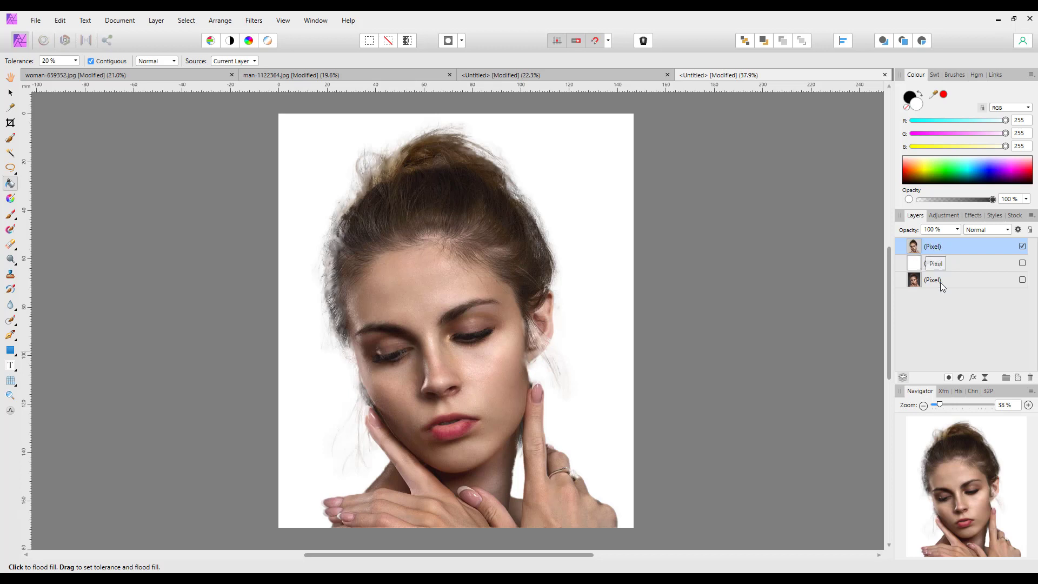
left_click(961, 378)
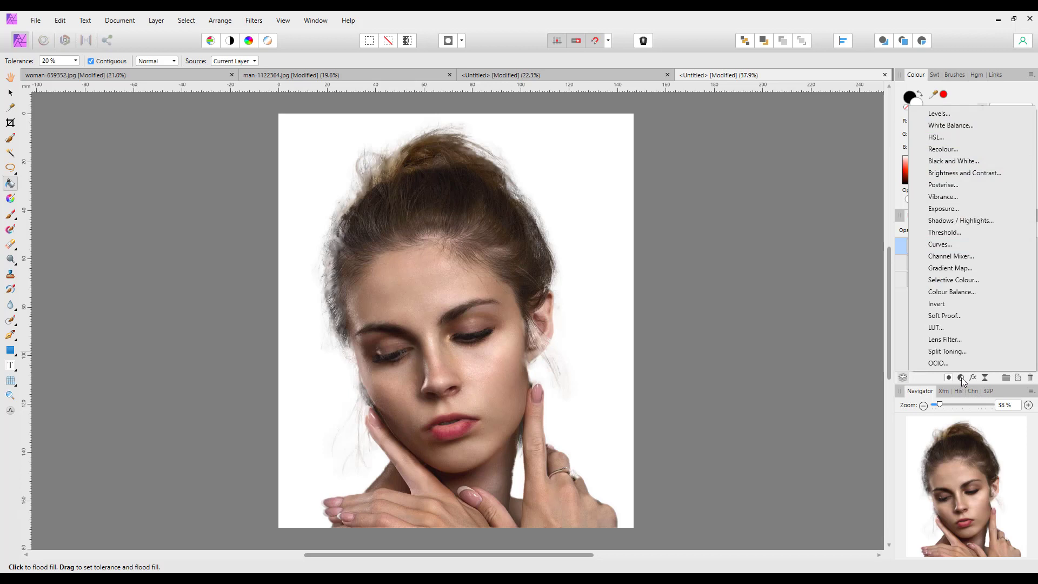
left_click(927, 162)
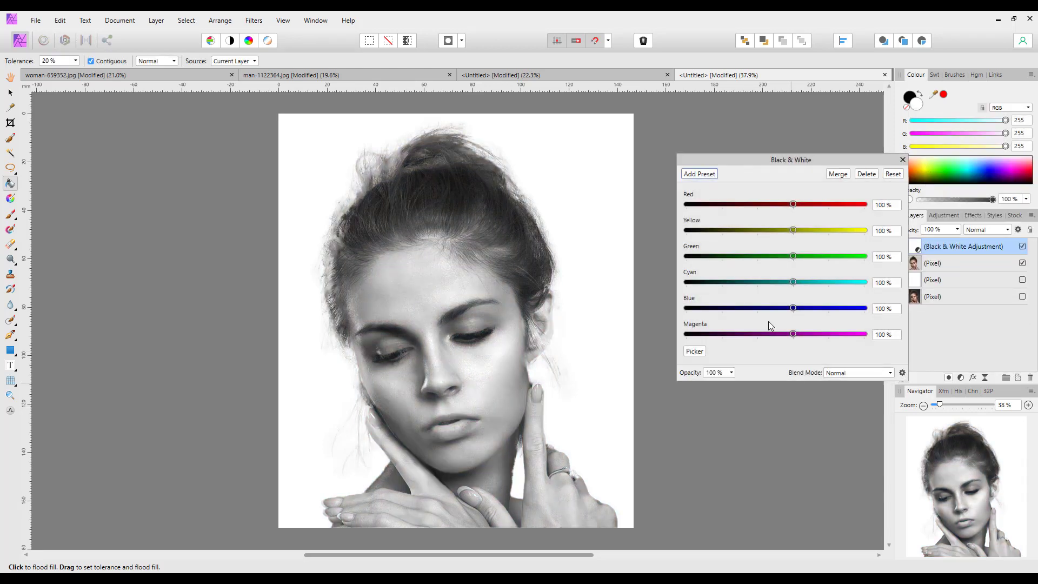
Set the Black and White adjustment to Red 40%, Yellow 145%, Cyan 95% and Magenta 119%, and close its settings.
left_click_drag(792, 206, 809, 243)
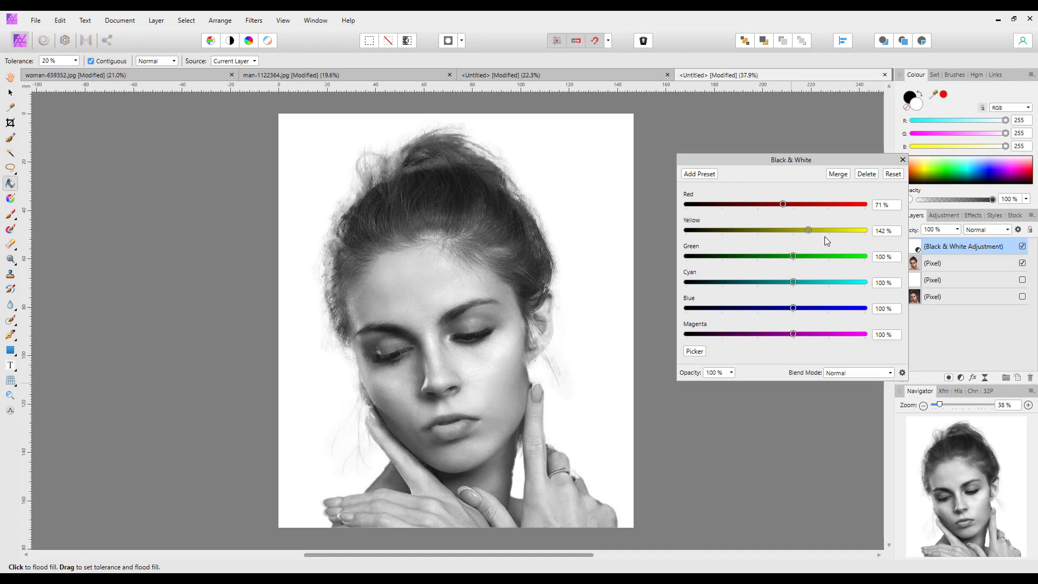
left_click_drag(796, 259, 799, 338)
left_click_drag(783, 256, 794, 256)
mouse_move(810, 229)
left_mouse_down()
mouse_move(822, 232)
mouse_move(739, 238)
mouse_move(816, 238)
left_mouse_up()
mouse_move(784, 205)
left_mouse_down()
mouse_move(747, 206)
mouse_move(800, 213)
mouse_move(779, 216)
left_mouse_up()
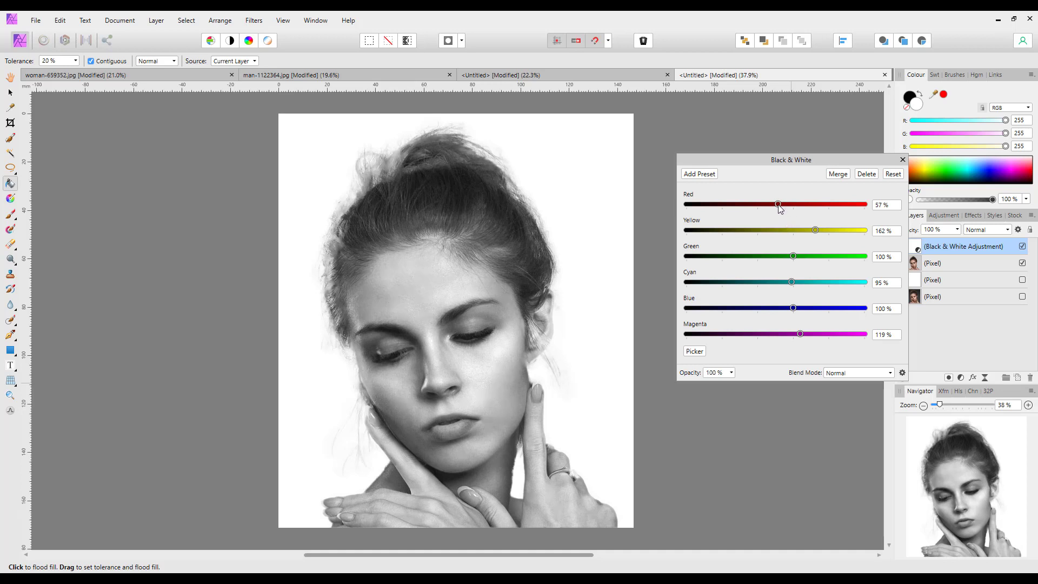
left_click_drag(779, 208, 809, 238)
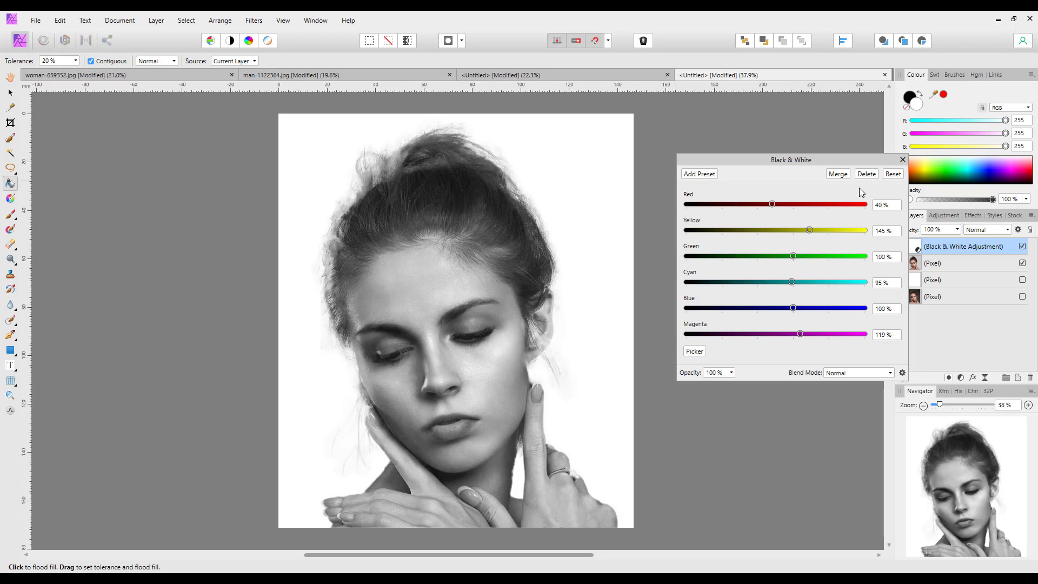
left_click(904, 159)
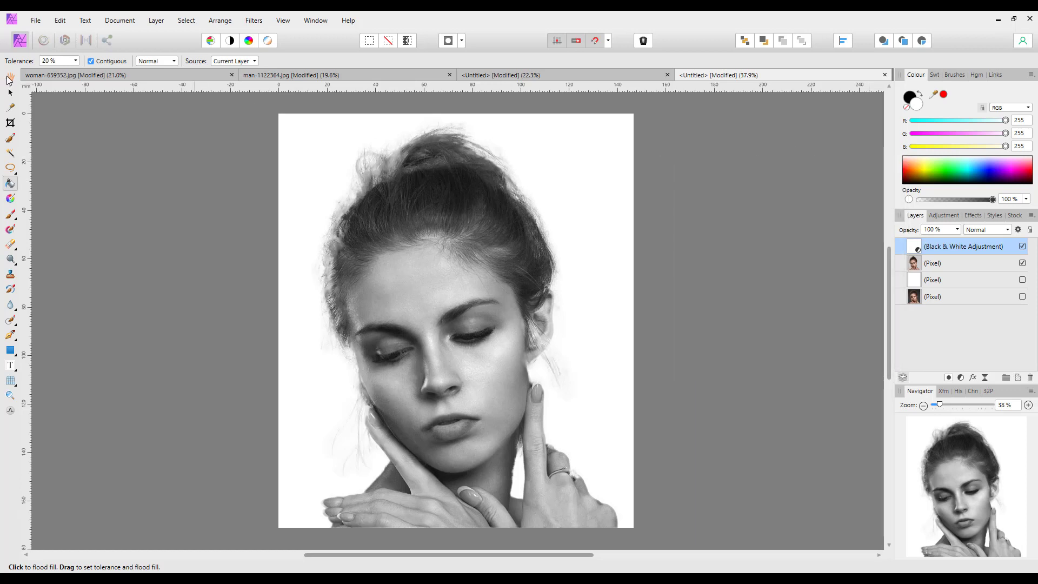
Add a live Procedural Texture filter and move it out of the Black and White adjustment to the top of the layer stack.
left_click(8, 79)
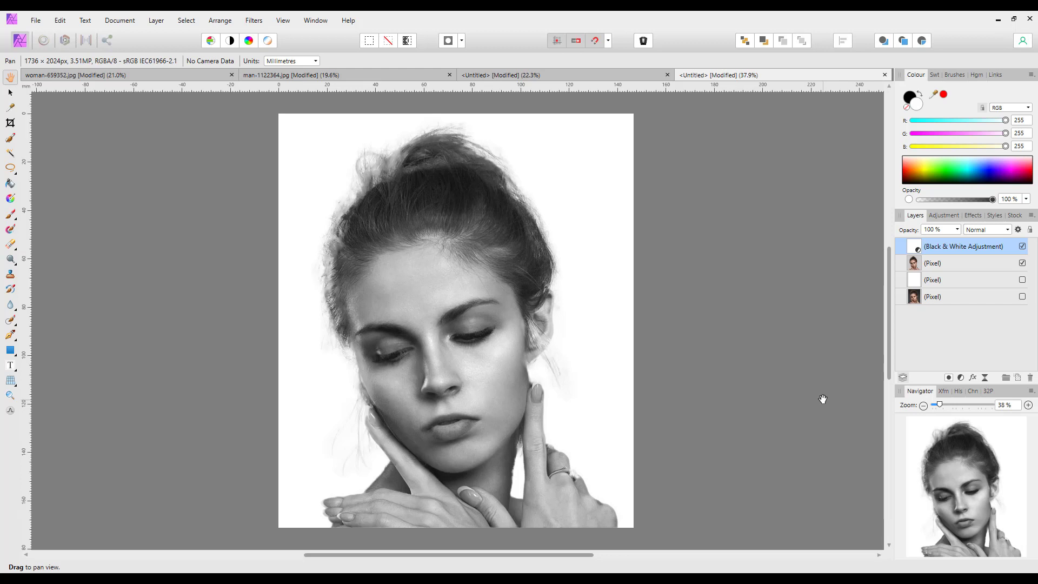
left_click(985, 378)
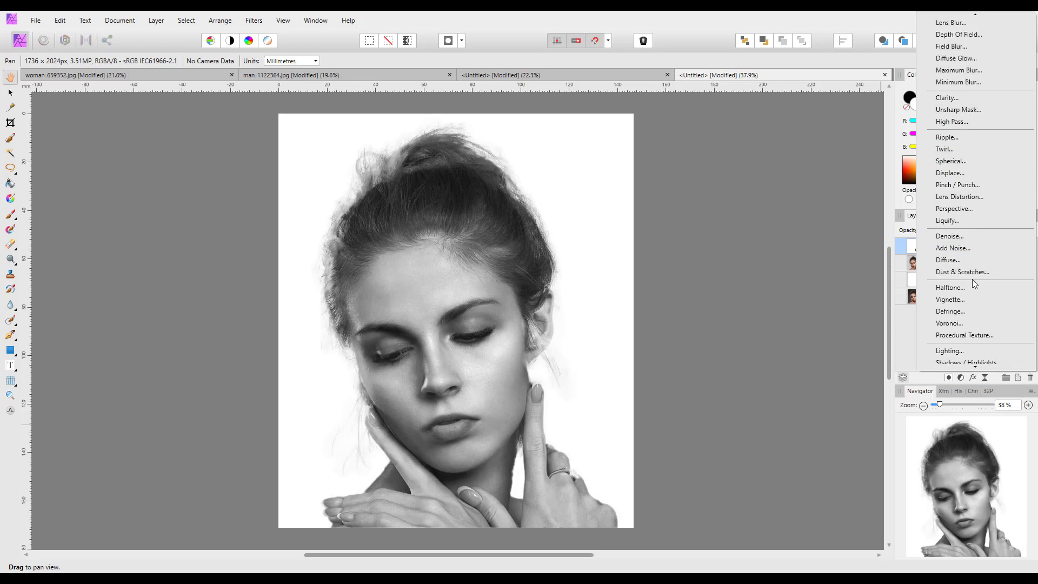
left_click(975, 336)
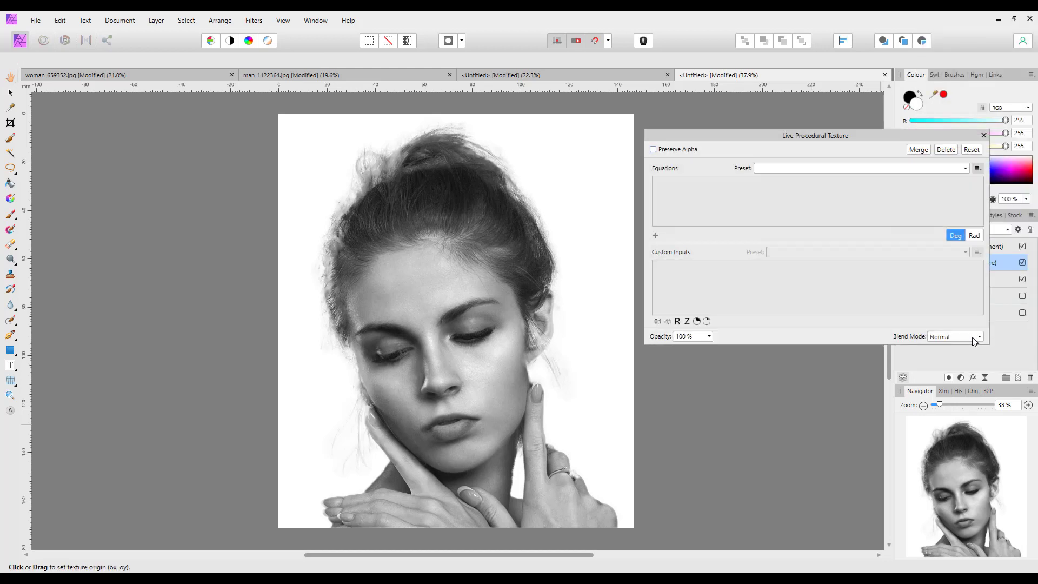
left_click_drag(869, 136, 754, 103)
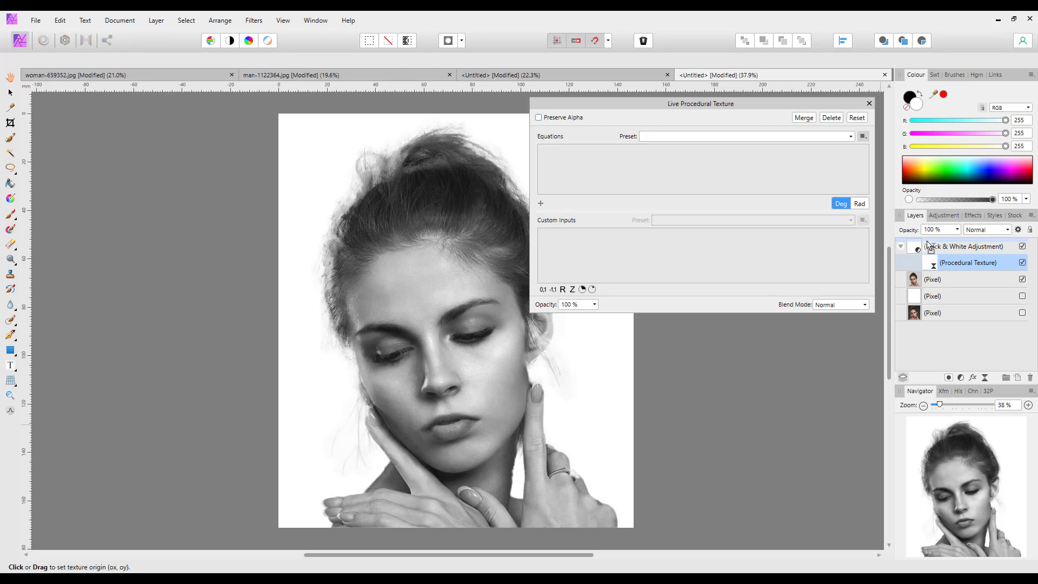
left_click_drag(929, 244, 928, 240)
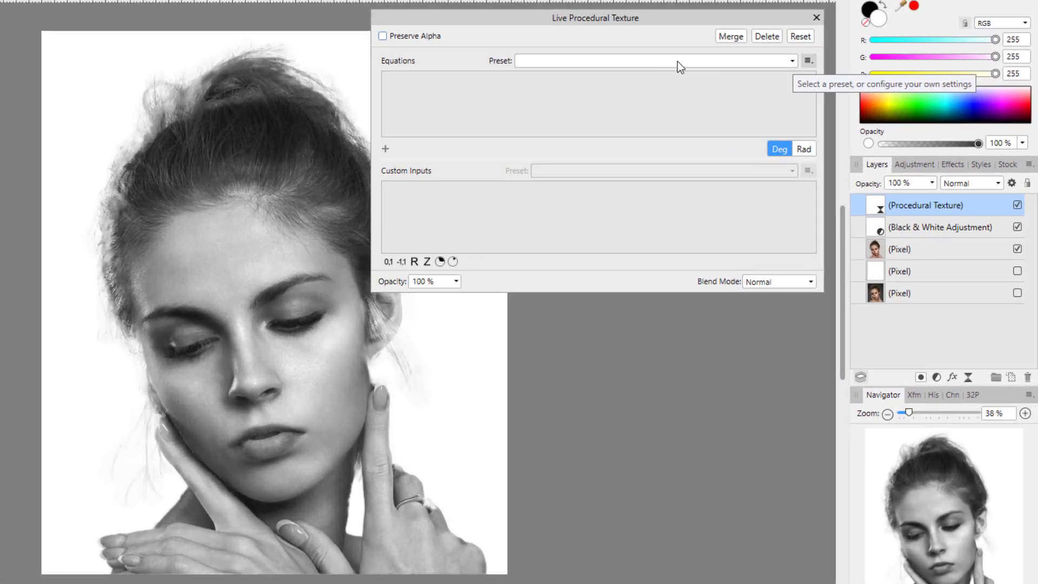
Apply the Metallic preset to the procedural texture and move its dialog so the portrait stays in view.
left_click(793, 61)
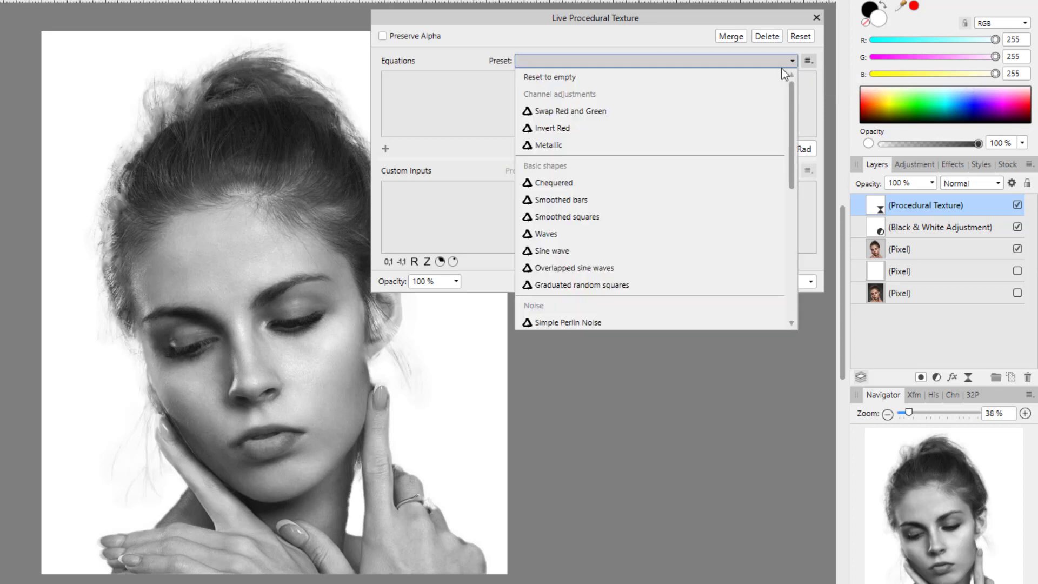
left_click(544, 146)
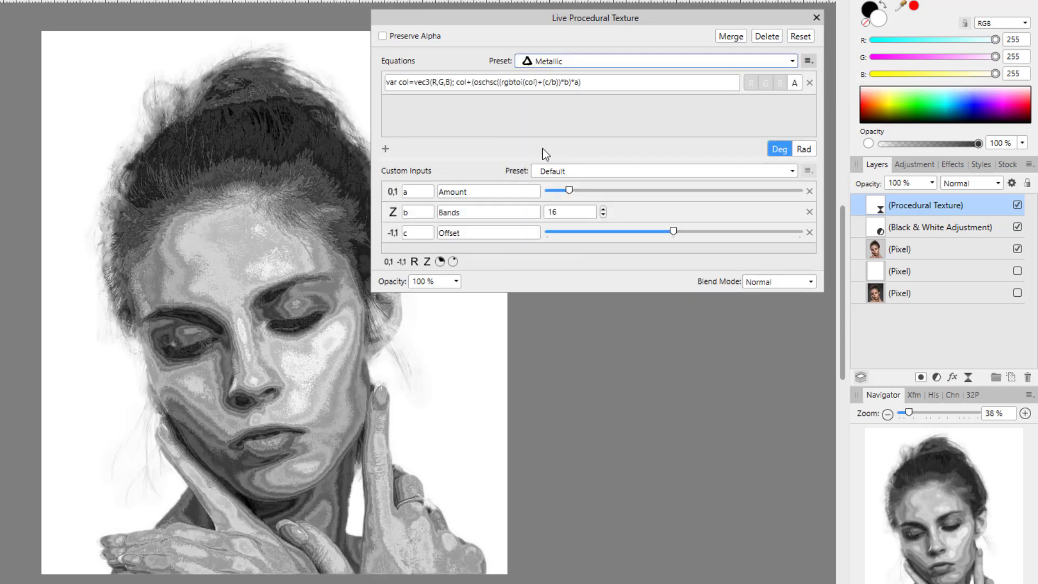
left_click_drag(650, 19, 711, 30)
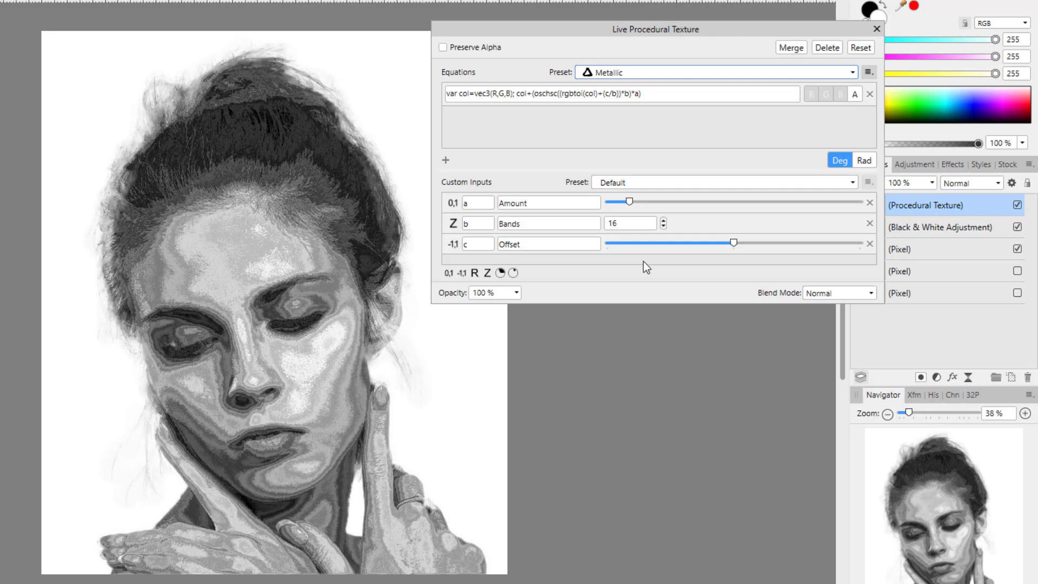
Try a higher Amount for the metallic texture, return it close to its default, and raise the Offset to about three-quarters of its range.
mouse_move(631, 204)
left_mouse_down()
mouse_move(663, 205)
mouse_move(643, 207)
left_mouse_up()
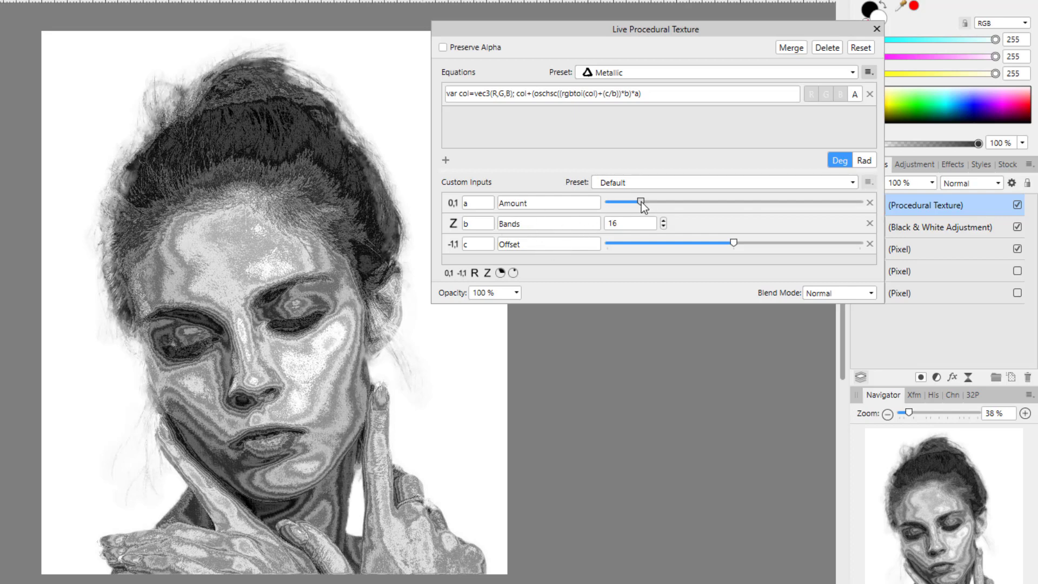
mouse_move(641, 205)
left_mouse_down()
mouse_move(760, 202)
mouse_move(610, 206)
mouse_move(629, 208)
left_mouse_up()
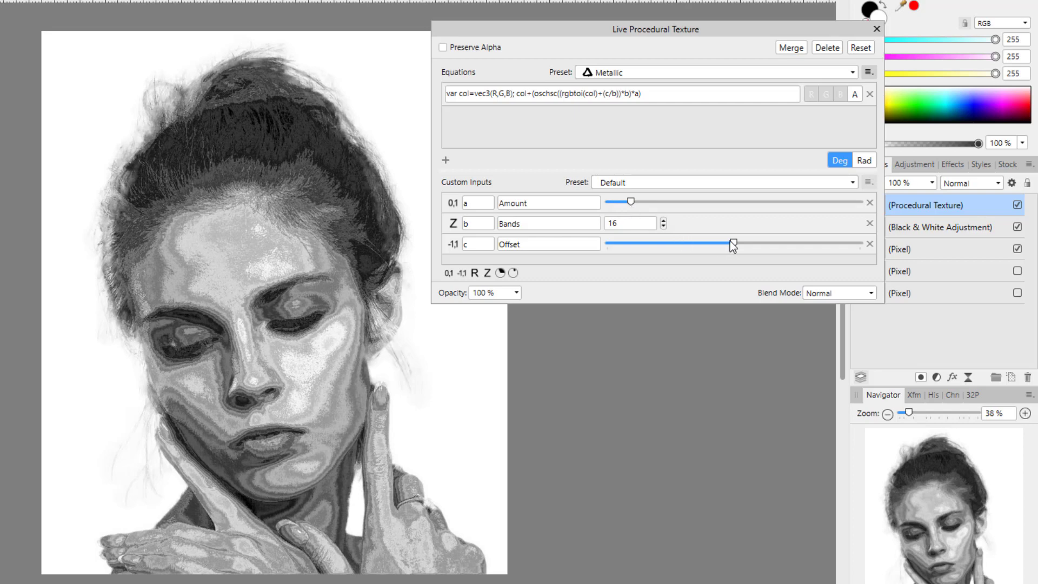
left_click_drag(733, 245, 821, 244)
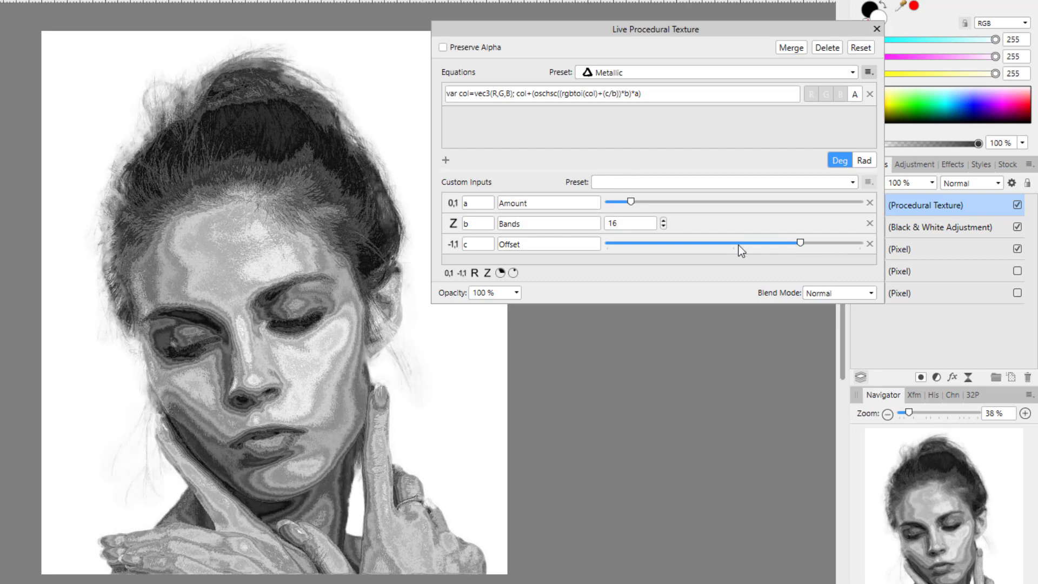
Try 18 Bands for the metallic texture, settle on 14, and close the filter settings.
left_click(663, 221)
left_click(663, 221)
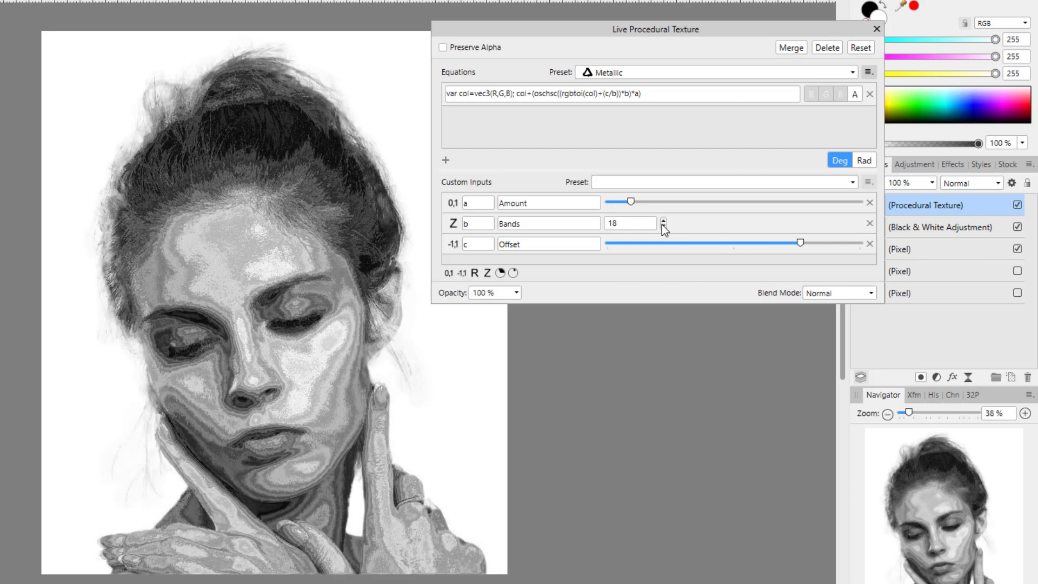
left_click(663, 226)
left_click(663, 227)
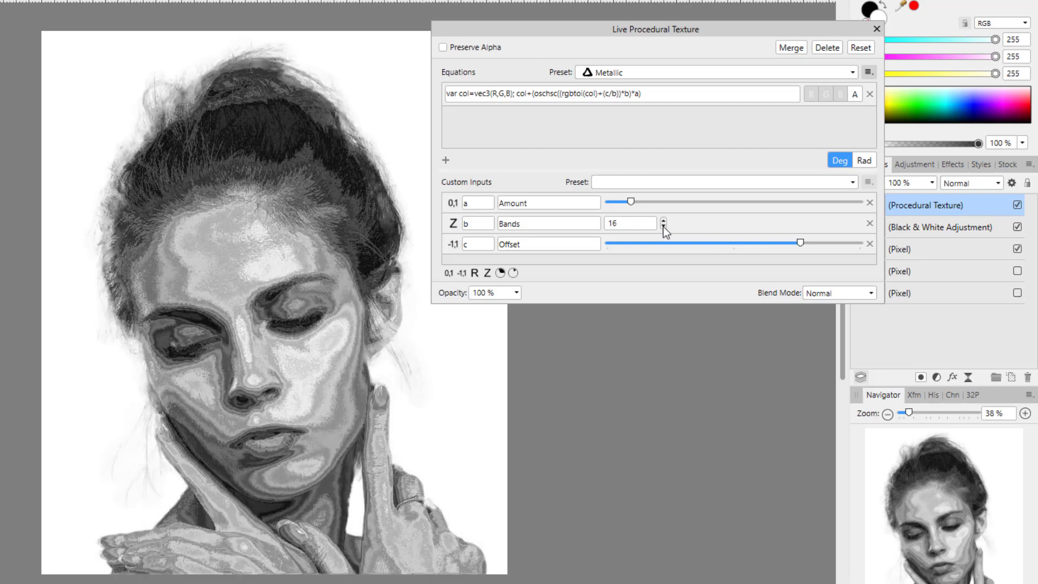
left_click(663, 226)
left_click(663, 226)
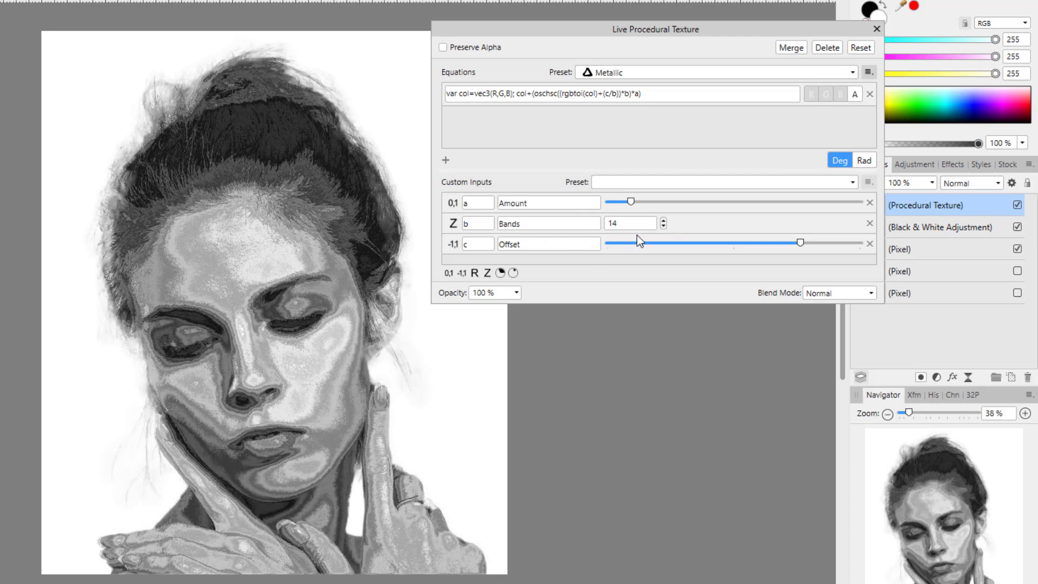
left_click(877, 30)
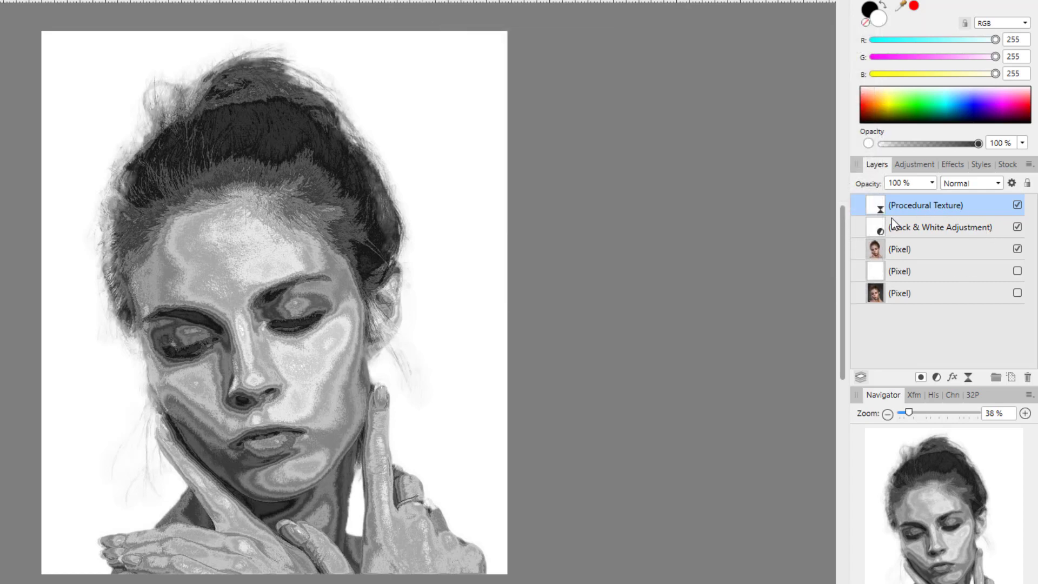
Merge the visible layers into a new pixel layer on top and hide the Procedural Texture filter.
right_click(919, 206)
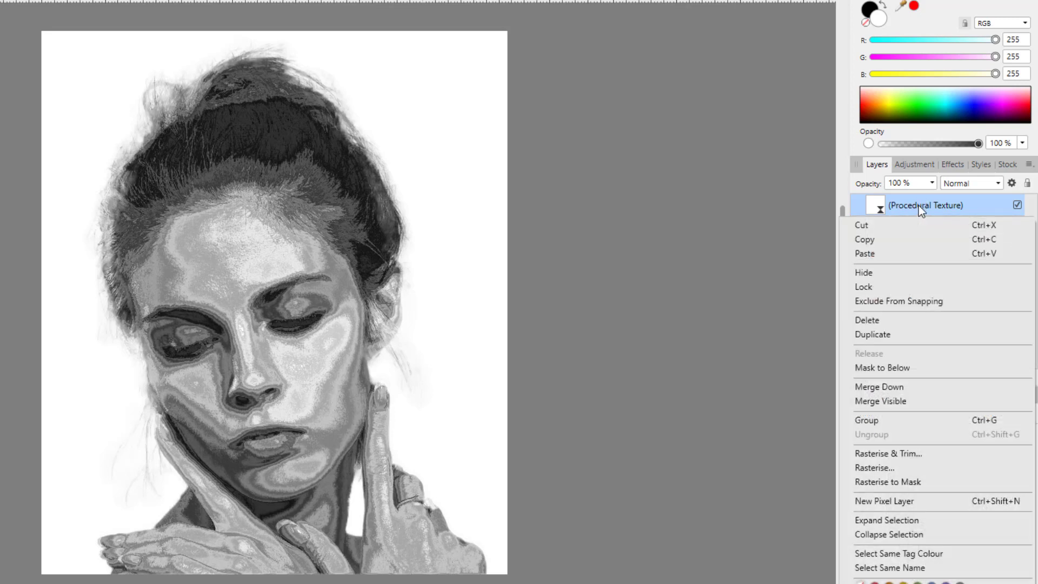
left_click(890, 402)
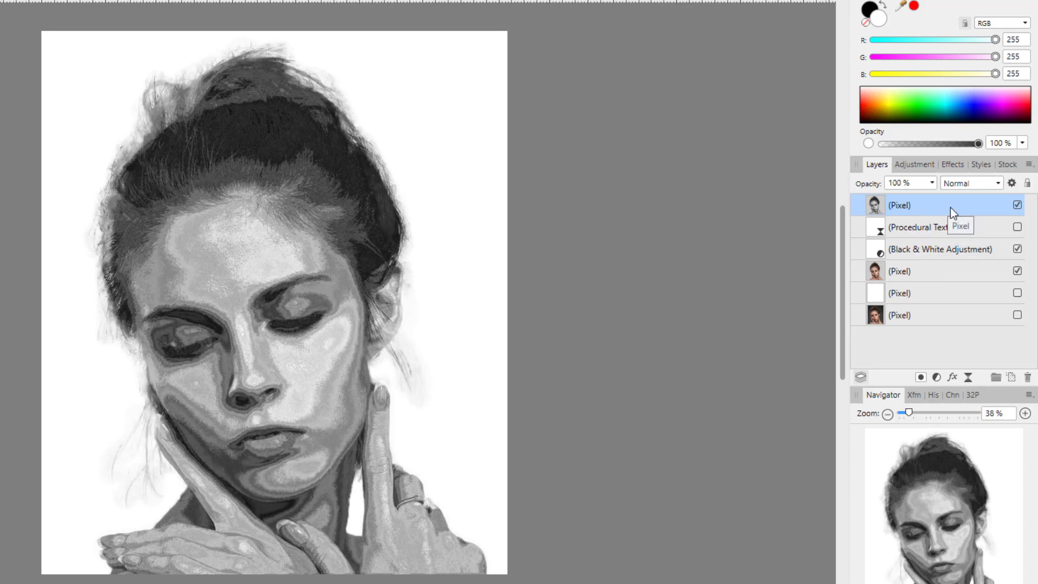
Preview blend modes on the merged layer, check which one the woman-659352.jpg example's merged layer uses, and return to the portrait document.
left_click(998, 185)
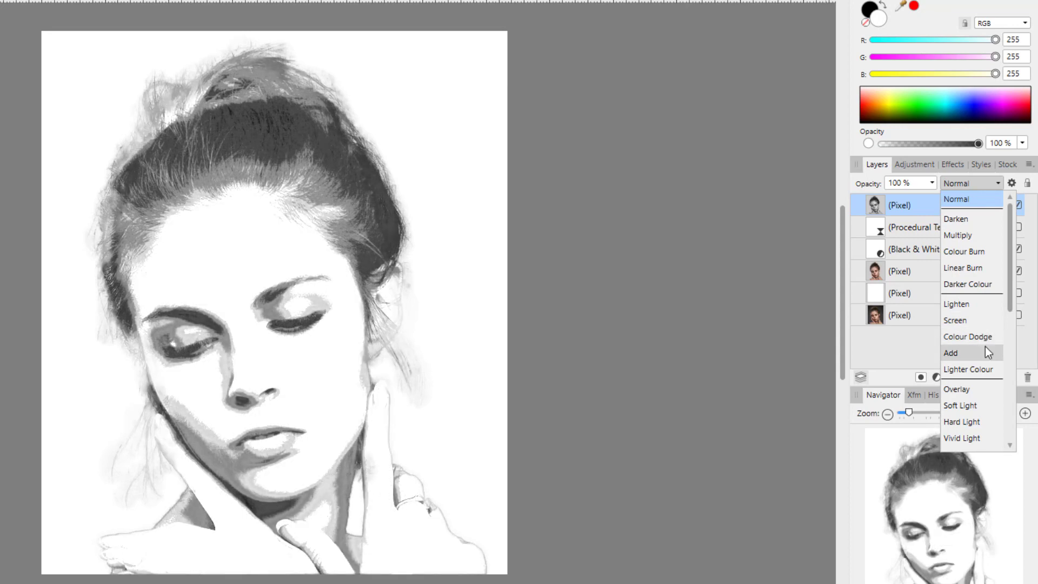
left_click_drag(1011, 306, 1019, 362)
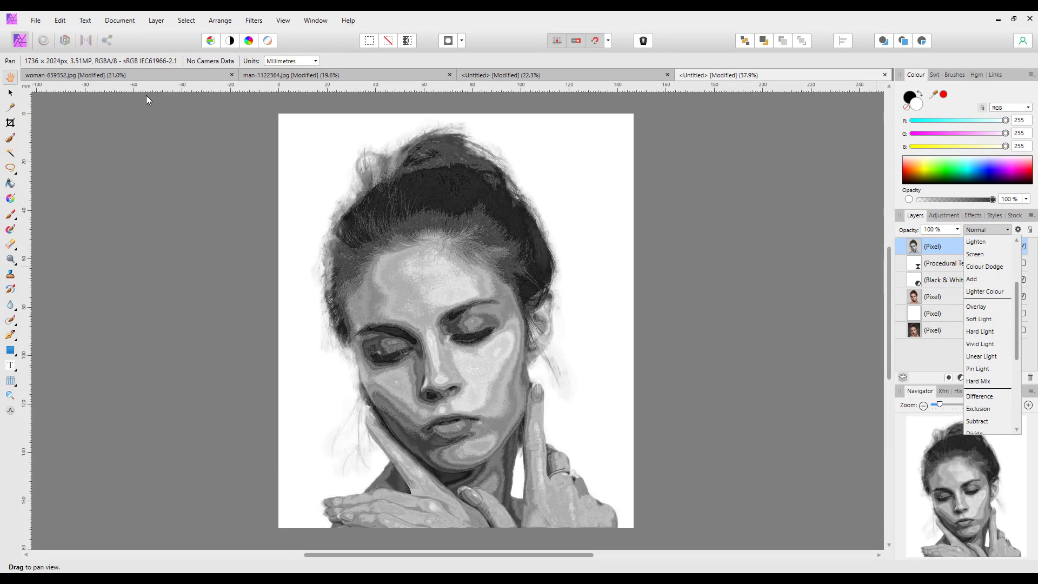
left_click(148, 73)
left_click_drag(149, 72, 153, 107)
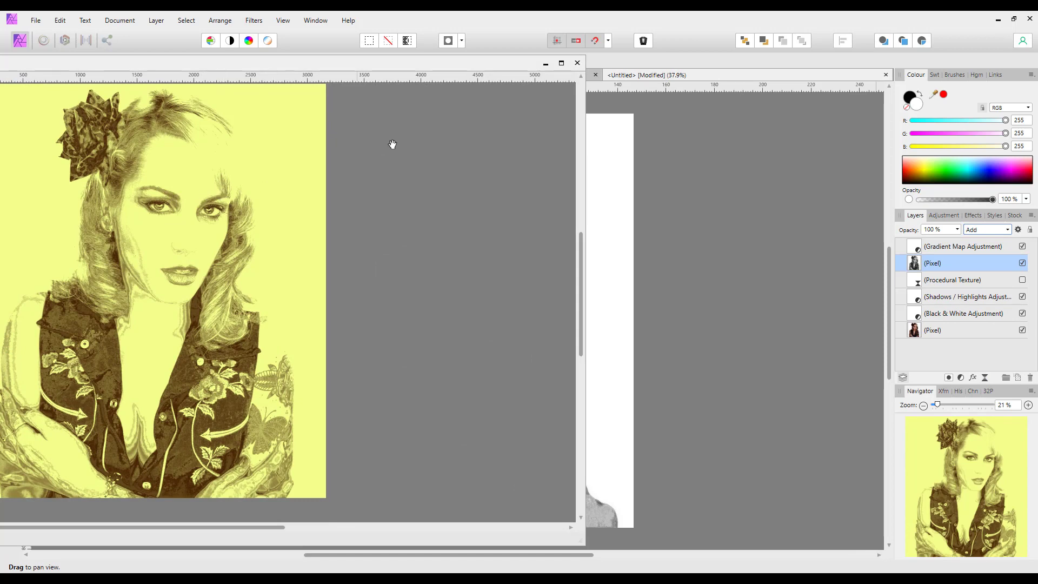
left_click(545, 65)
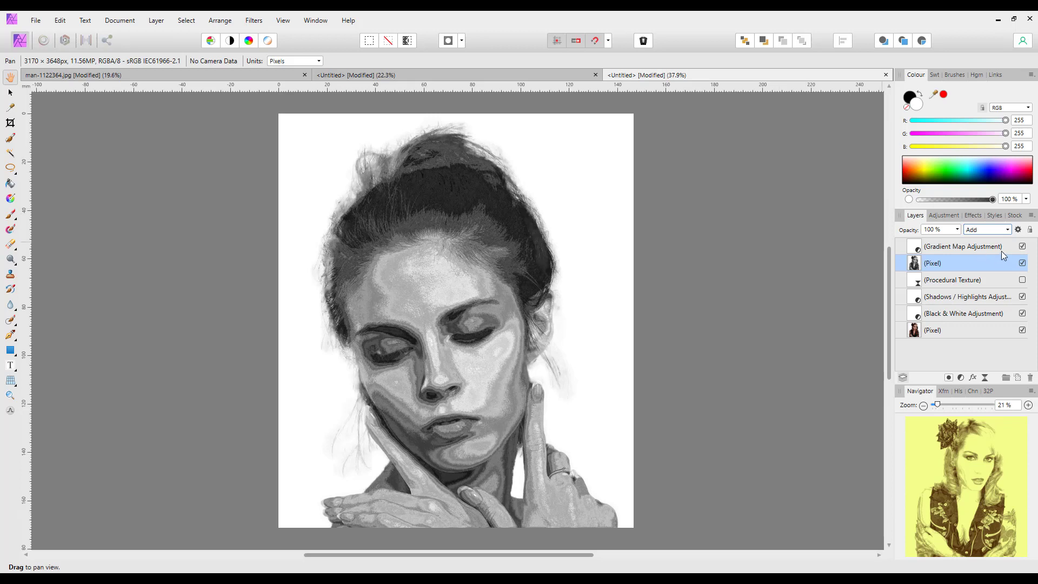
left_click(1008, 232)
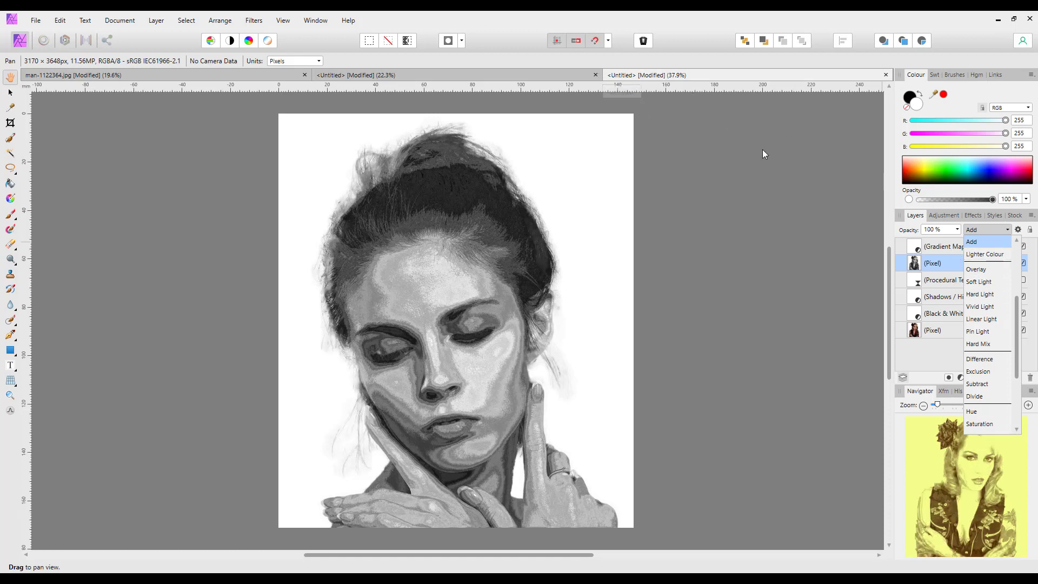
left_click(933, 268)
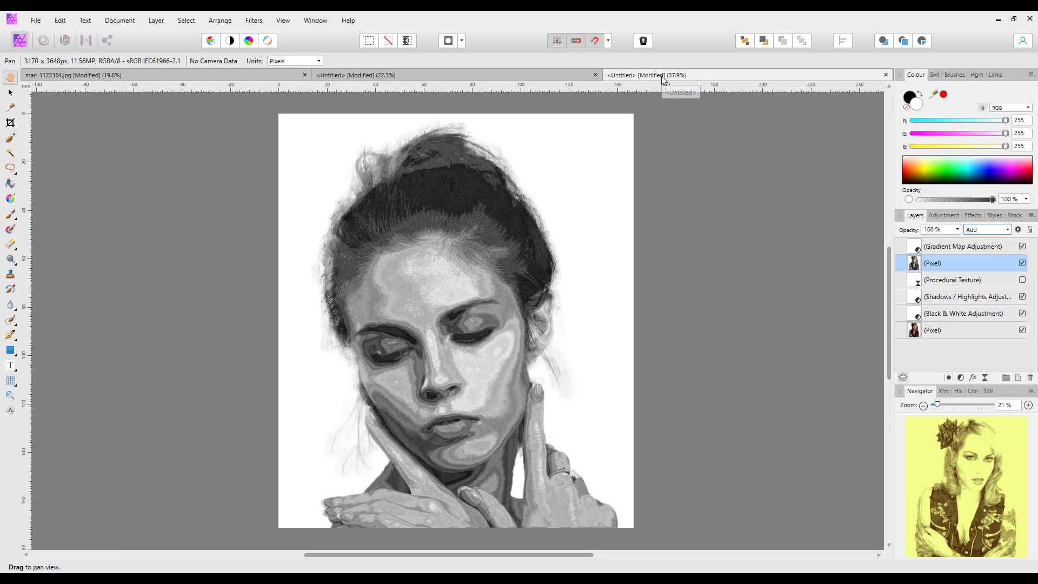
left_click(693, 79)
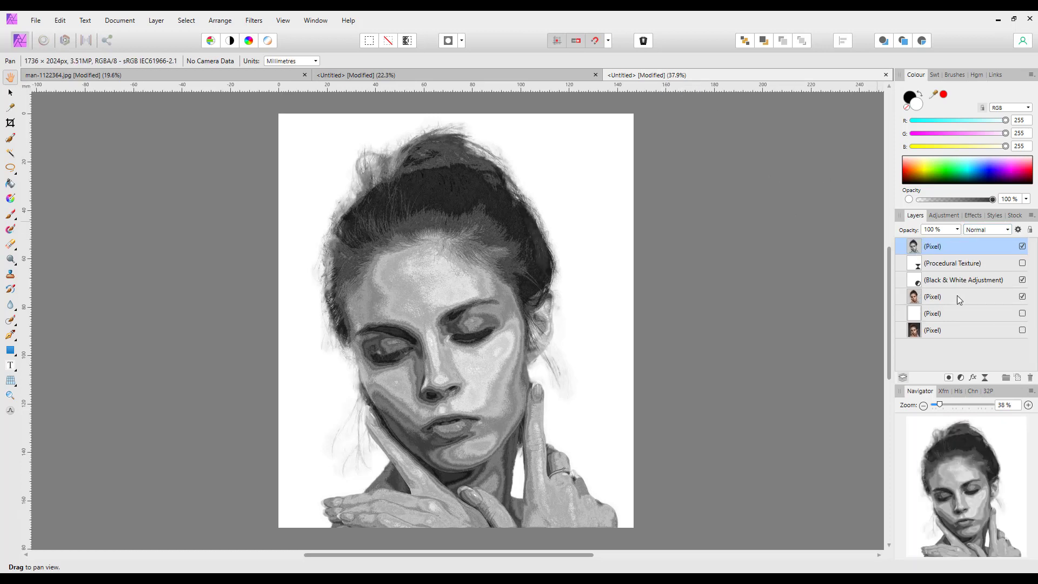
Preview blend modes on the merged layer, try Luminosity and experiment with its opacity.
left_click(1009, 231)
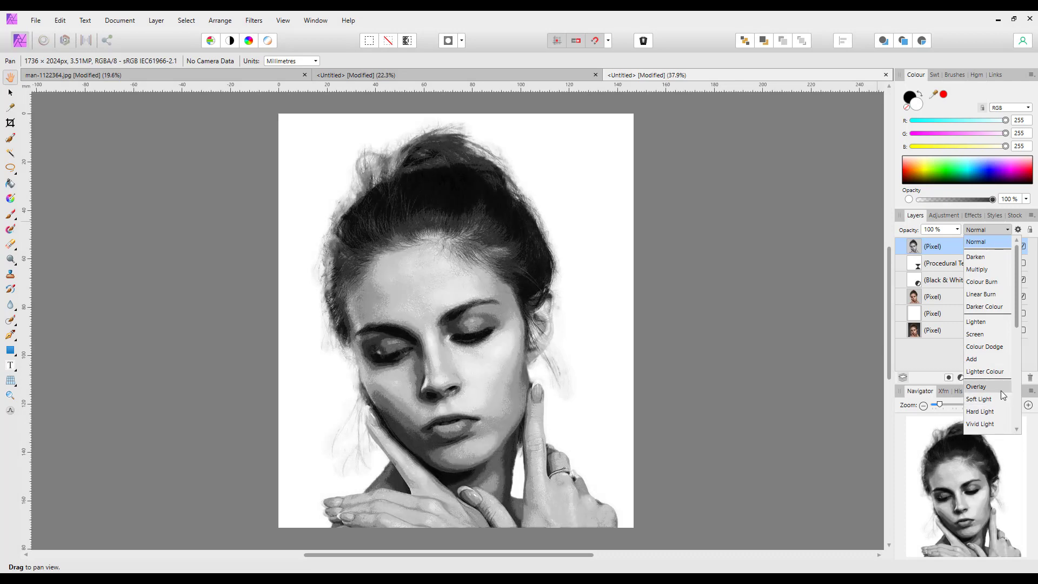
scroll(1000, 385, "down", 1)
scroll(1000, 386, "down", 2)
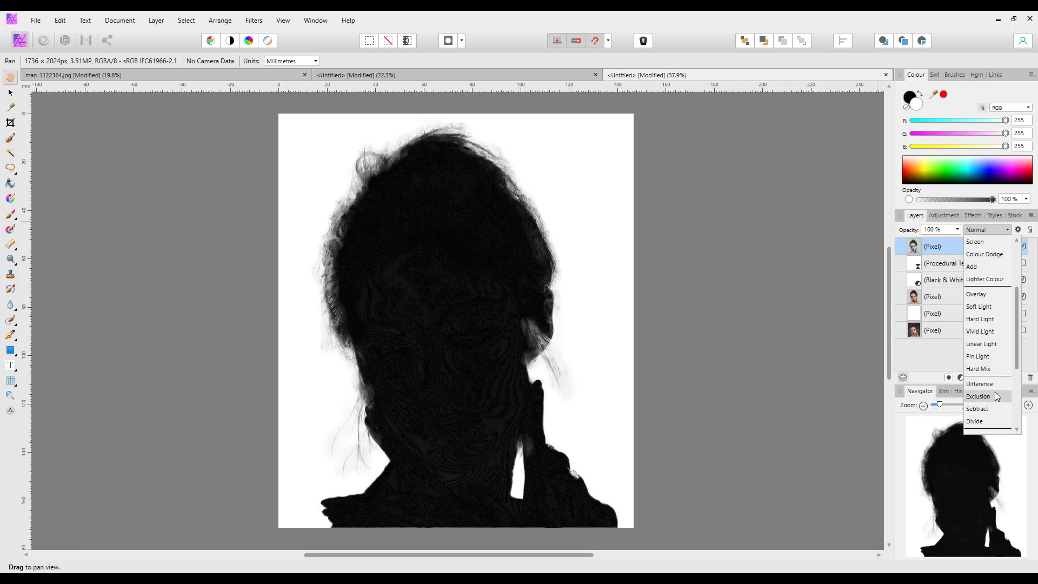
scroll(995, 401, "down", 3)
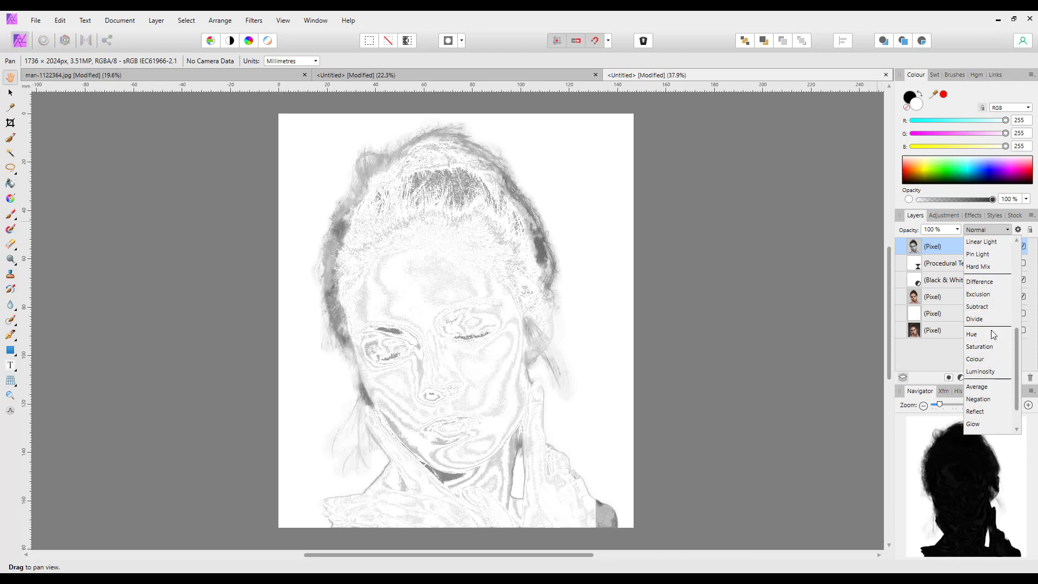
left_click(981, 372)
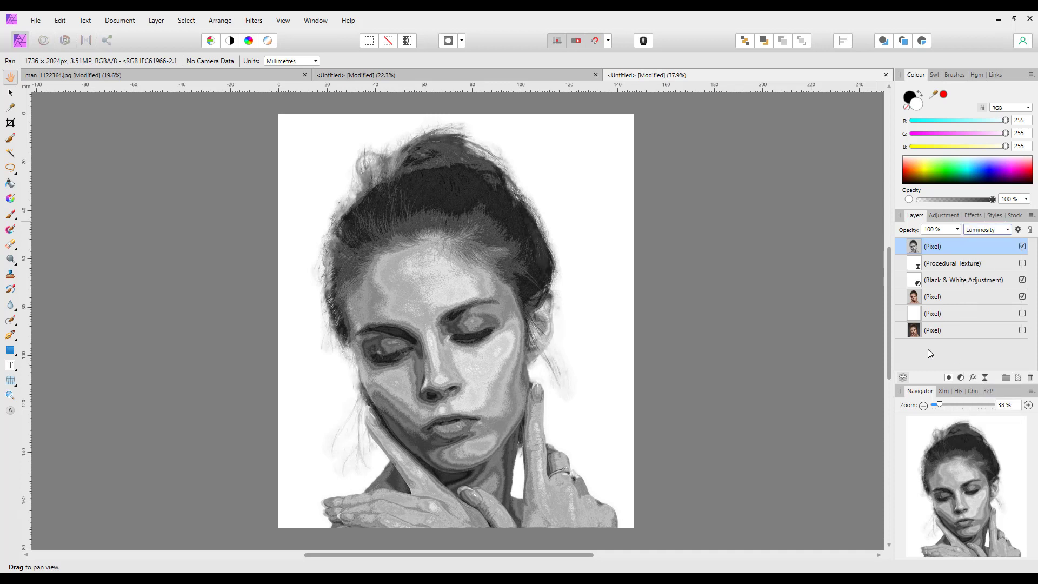
left_click(958, 229)
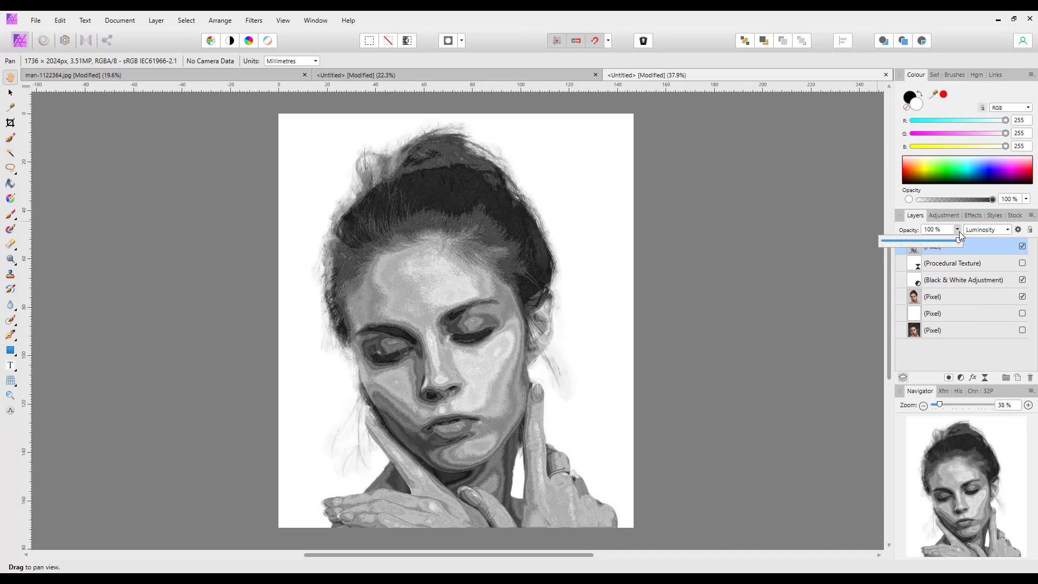
mouse_move(960, 241)
left_mouse_down()
mouse_move(911, 252)
mouse_move(975, 246)
left_mouse_up()
Set the merged top layer's blend mode to Negation.
left_click(1007, 231)
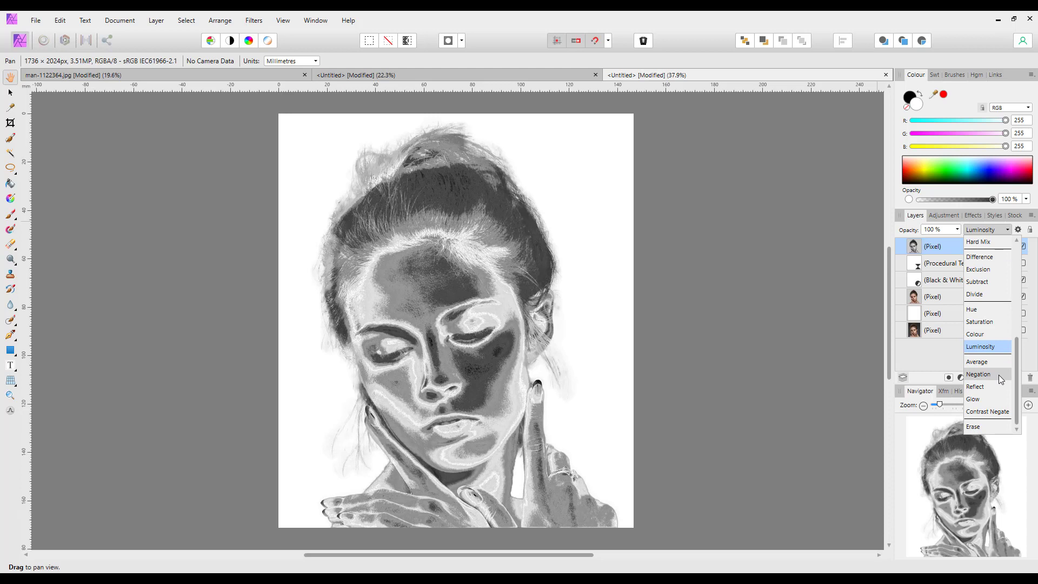
left_click(998, 375)
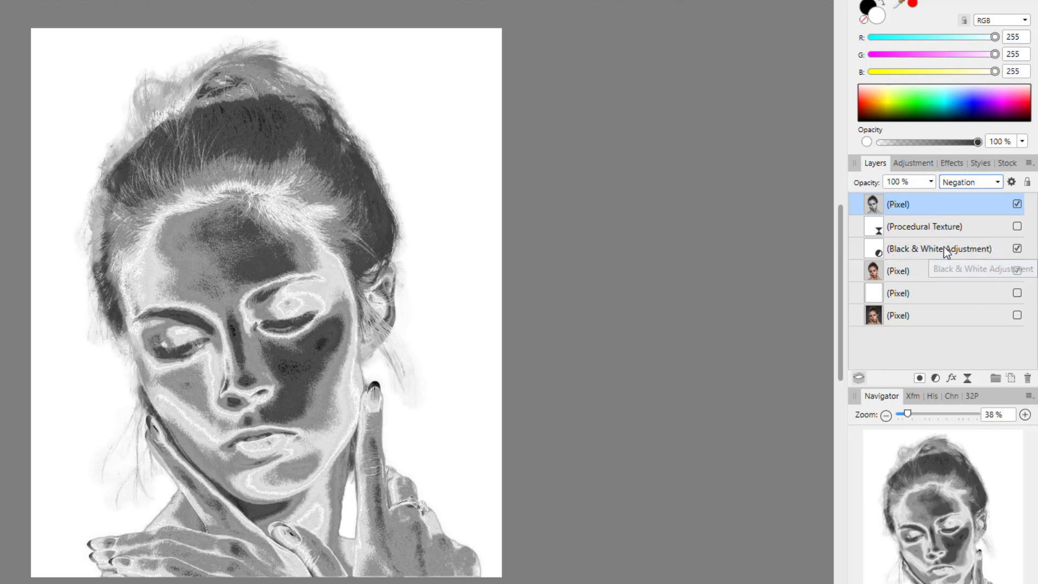
Add a Gradient Map adjustment directly above the Black & White adjustment and remove its green middle stop.
left_click(906, 252)
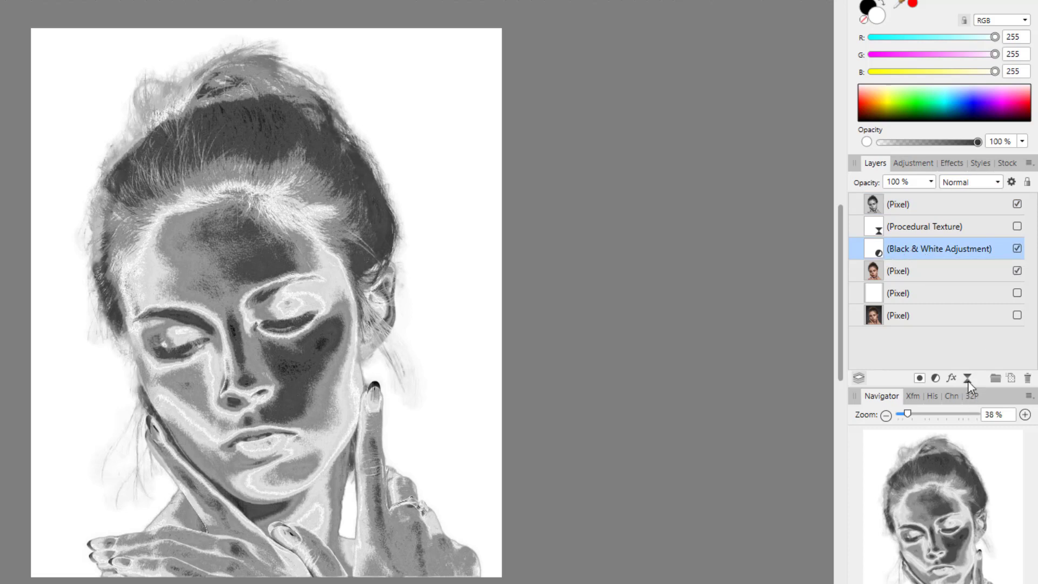
left_click(936, 377)
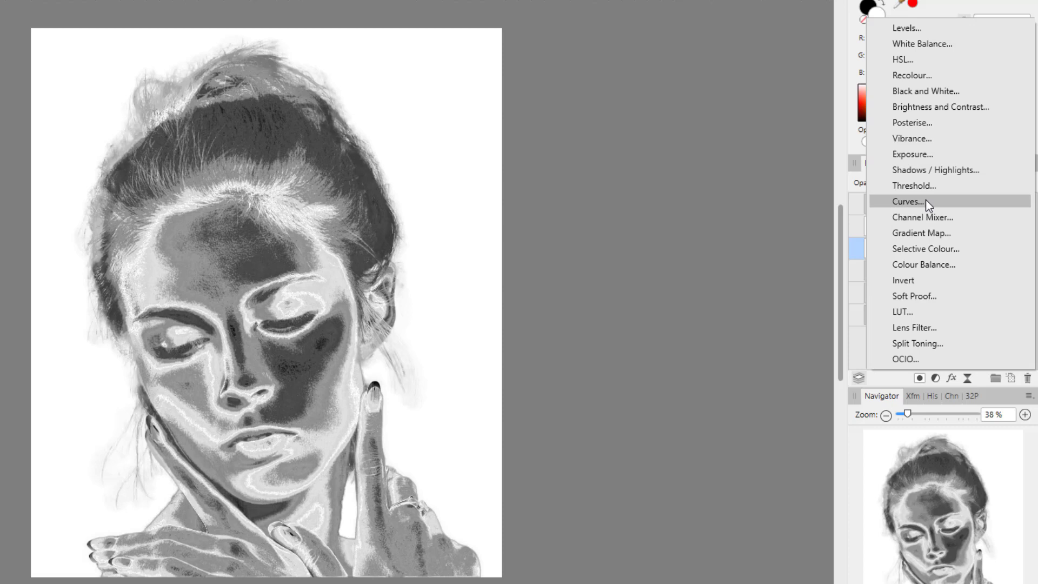
left_click(910, 233)
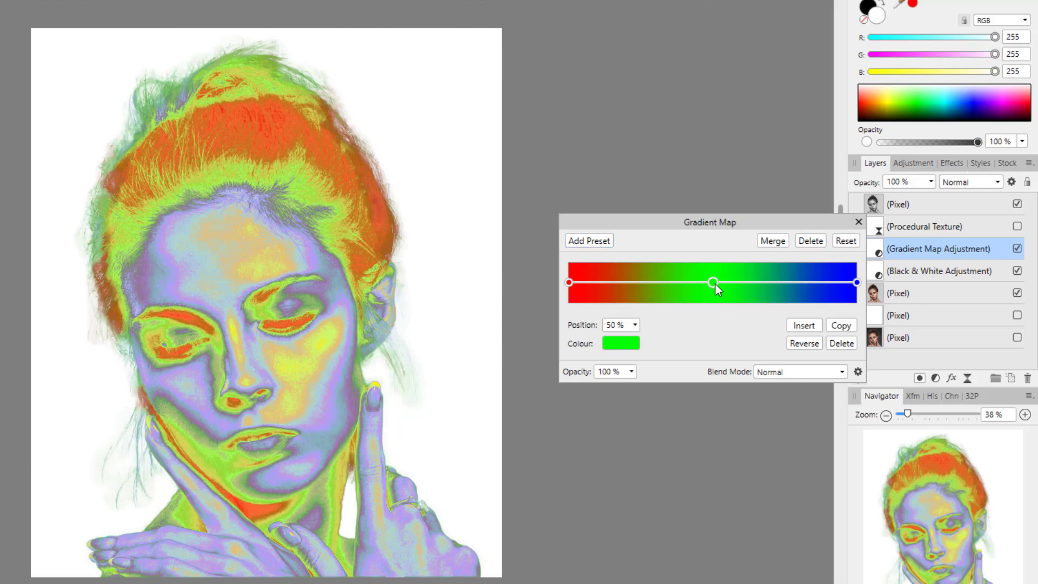
left_click_drag(715, 283, 714, 375)
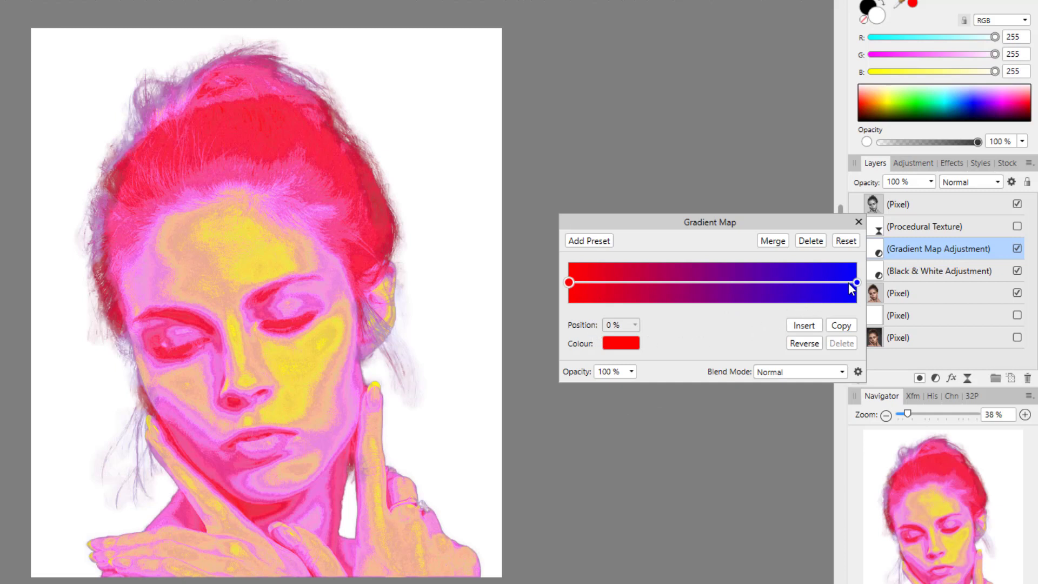
Recolour the gradient map's 100% stop to a pale yellow, RGB 255, 251, 168.
left_click(567, 283)
left_click(857, 282)
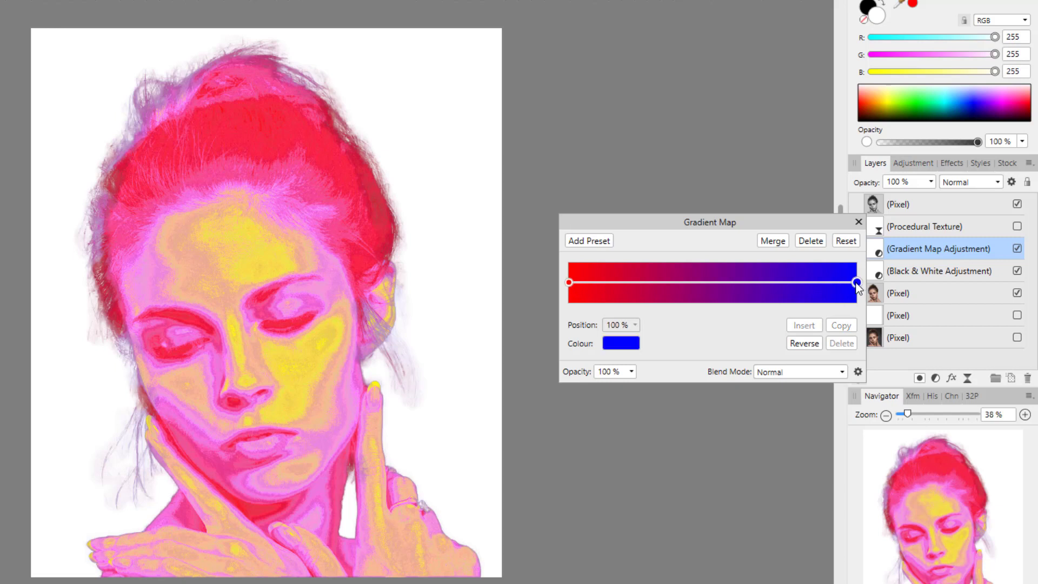
left_click(612, 347)
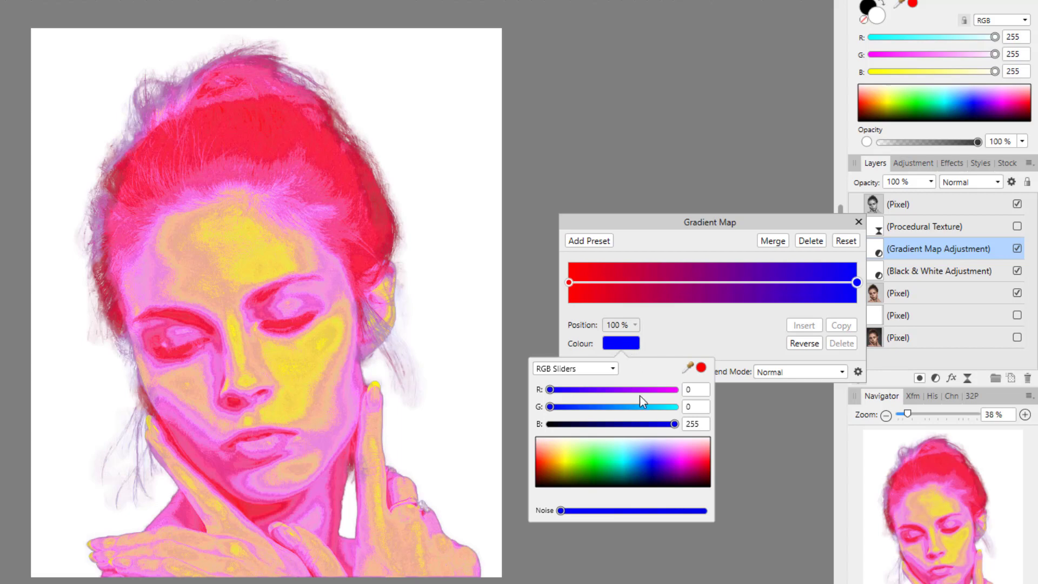
left_click_drag(631, 459, 563, 446)
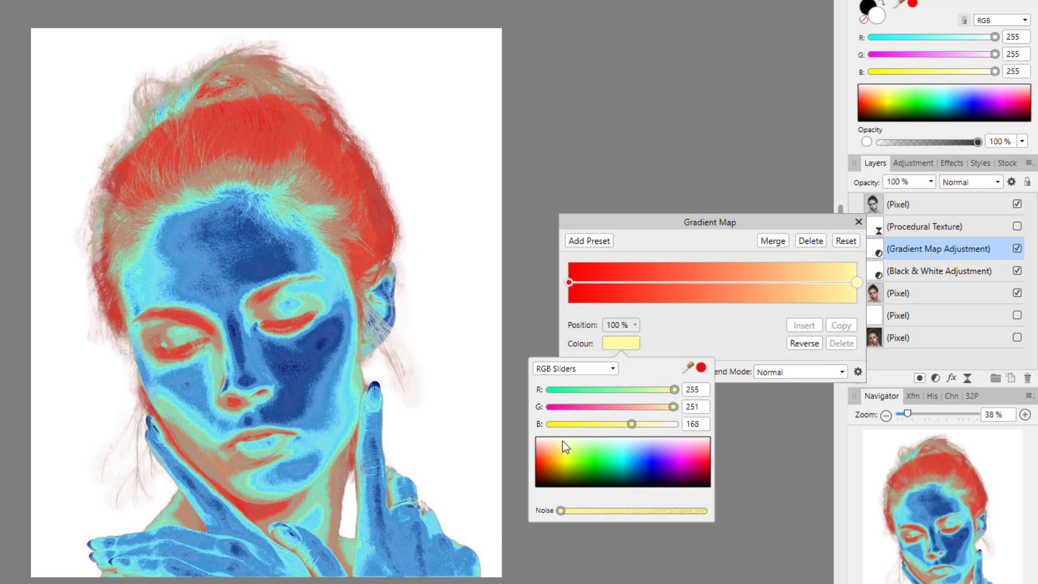
left_click(686, 335)
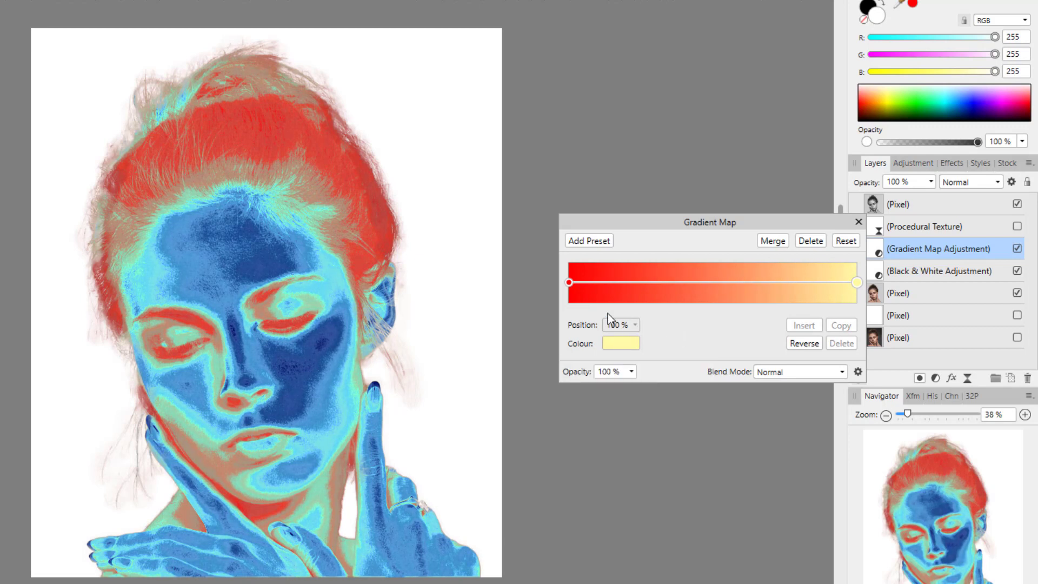
Recolour the gradient map's 0% stop to a dark blue, about RGB 11, 0, 102, and close the adjustment settings.
left_click(569, 282)
left_click(627, 348)
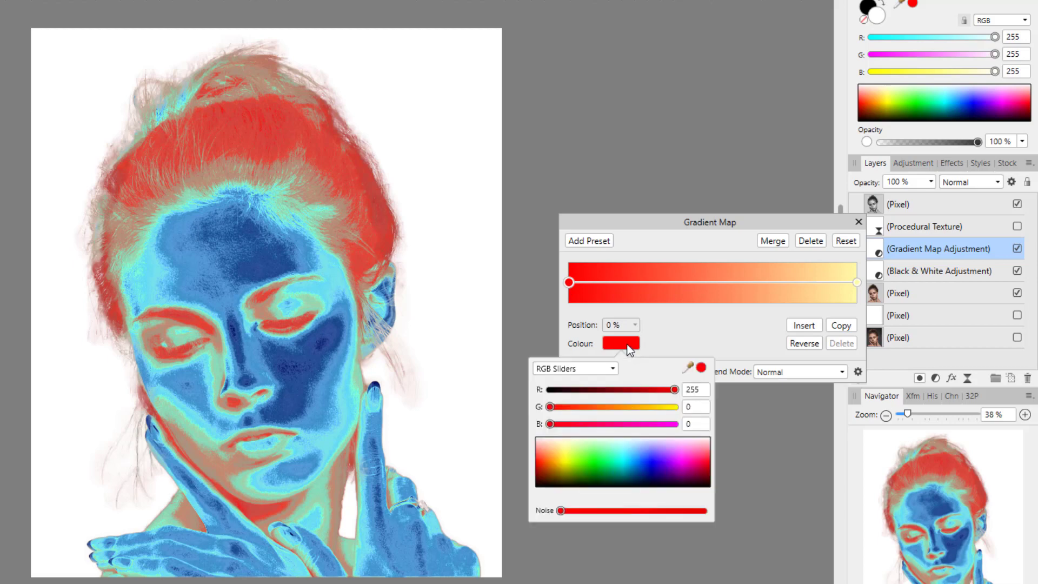
mouse_move(651, 462)
left_mouse_down()
mouse_move(659, 480)
mouse_move(643, 464)
mouse_move(631, 472)
mouse_move(656, 479)
left_mouse_up()
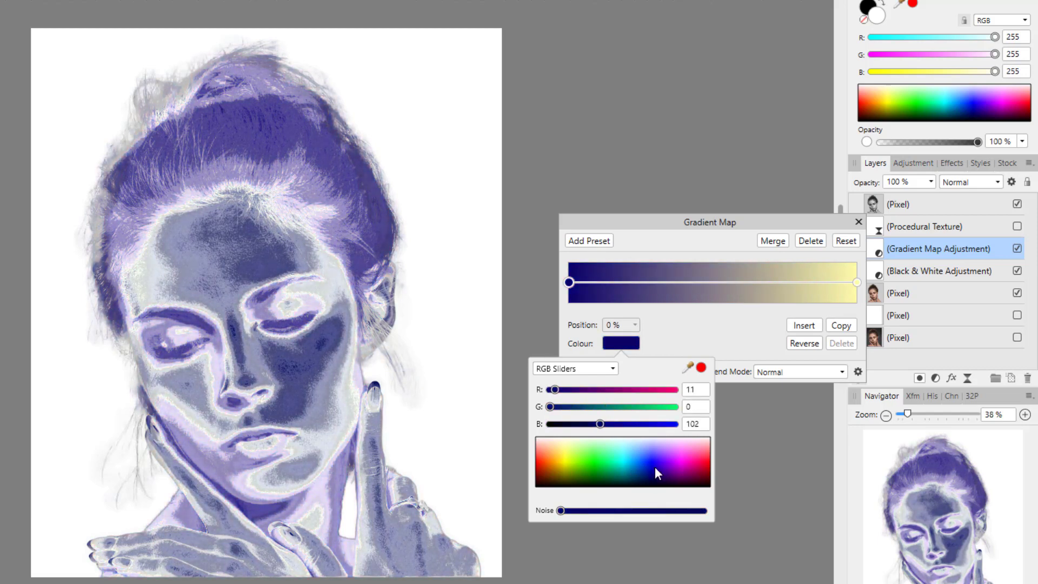
left_click(736, 332)
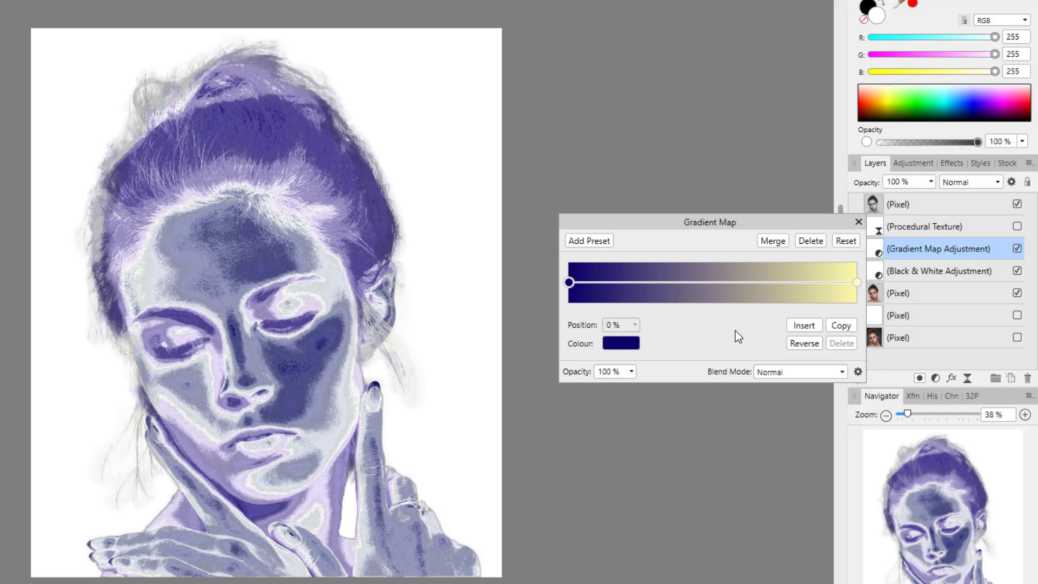
left_click(859, 222)
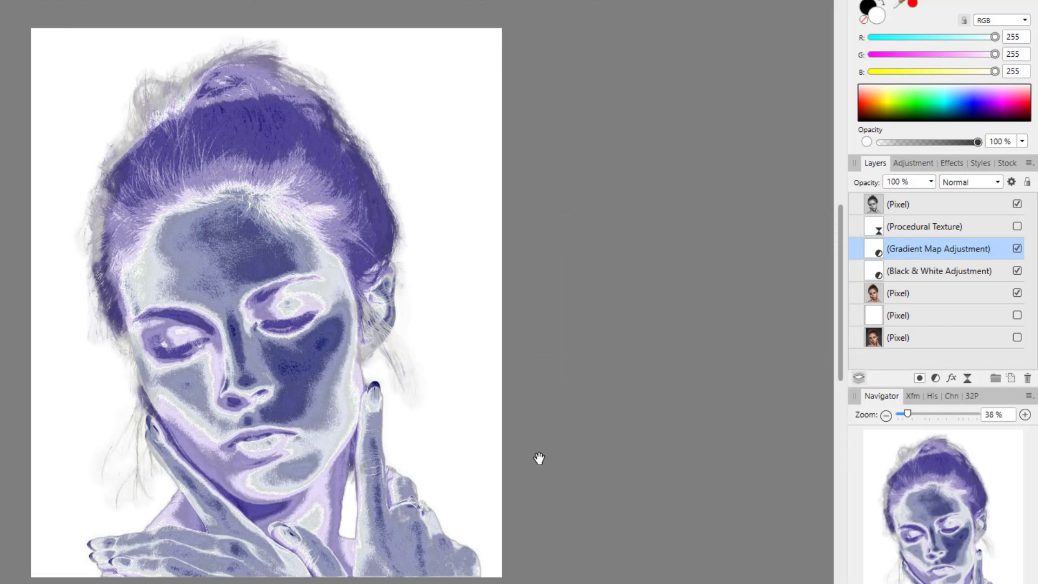
Duplicate the Gradient Map adjustment and move the copy to the top of the layer stack.
right_click(903, 251)
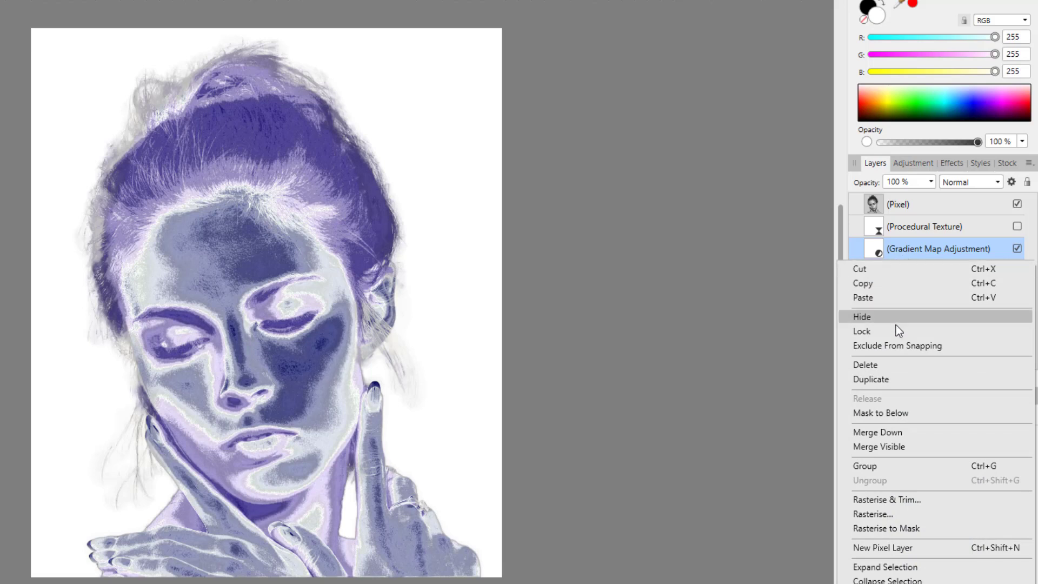
left_click(883, 382)
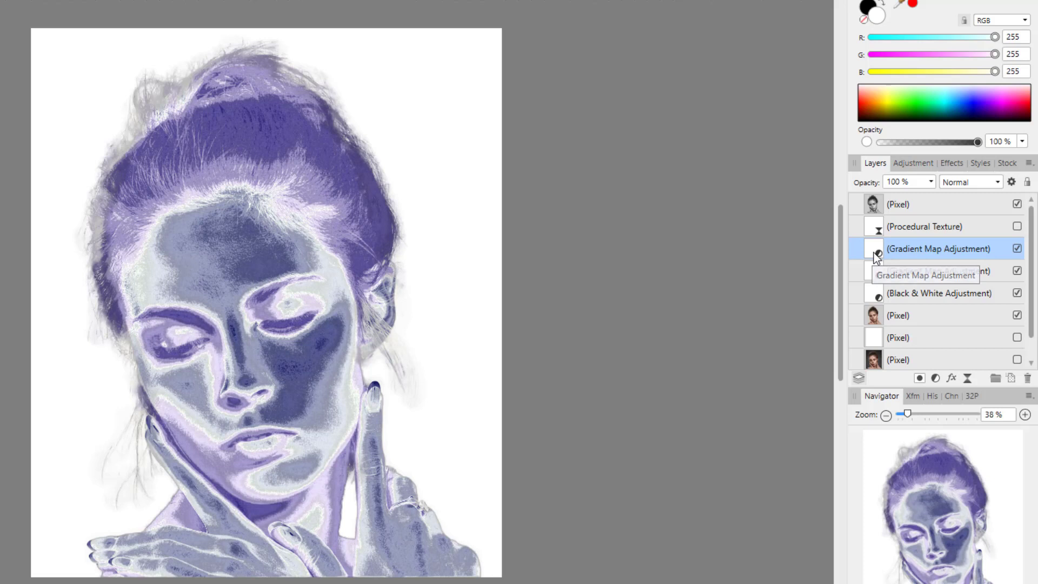
left_click_drag(876, 258, 870, 204)
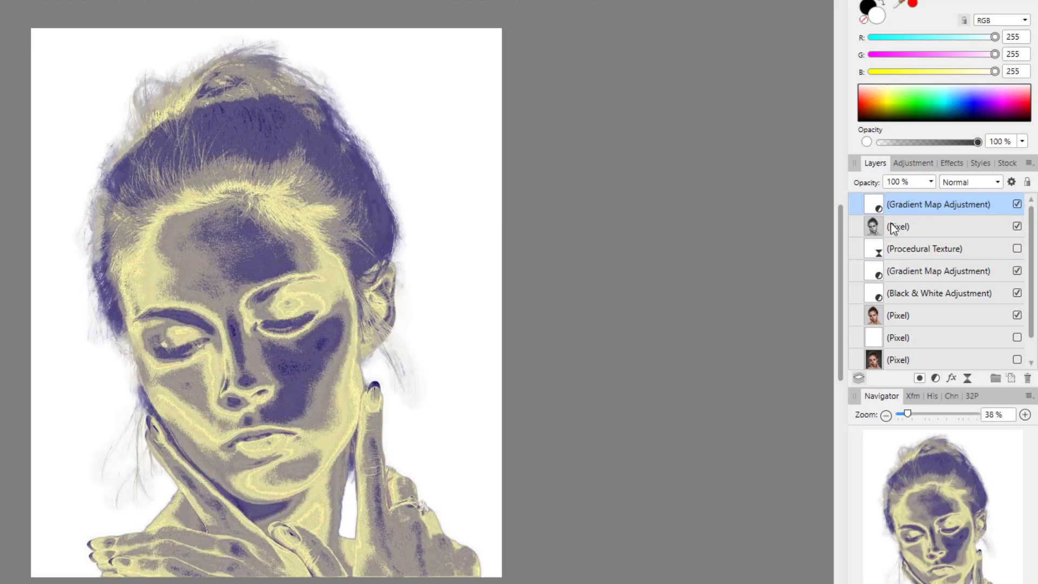
Compare the two Gradient Map adjustments by toggling their visibility, leaving the top one shown and the lower one hidden.
left_click(1018, 271)
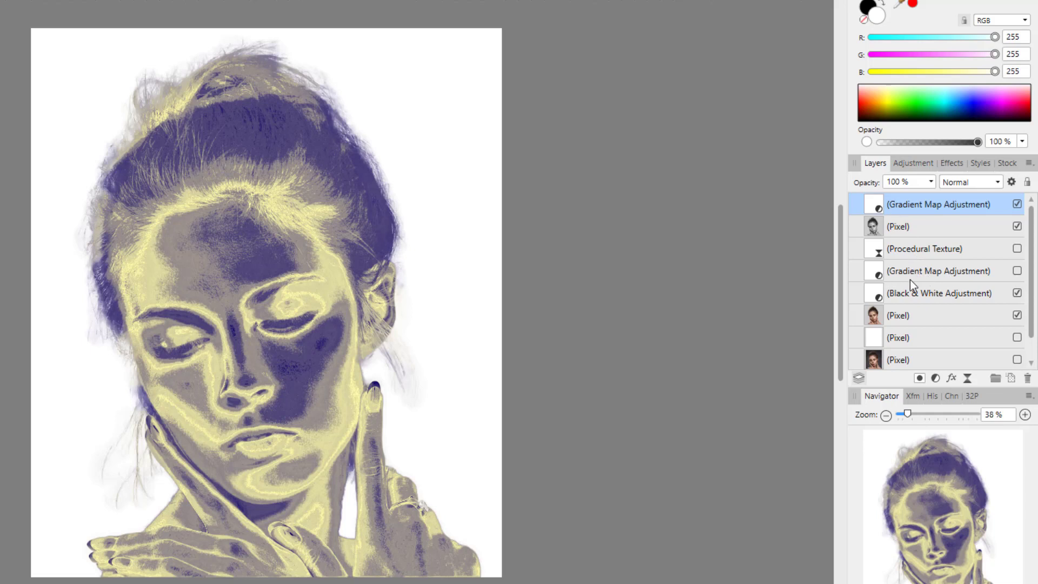
left_click(1017, 205)
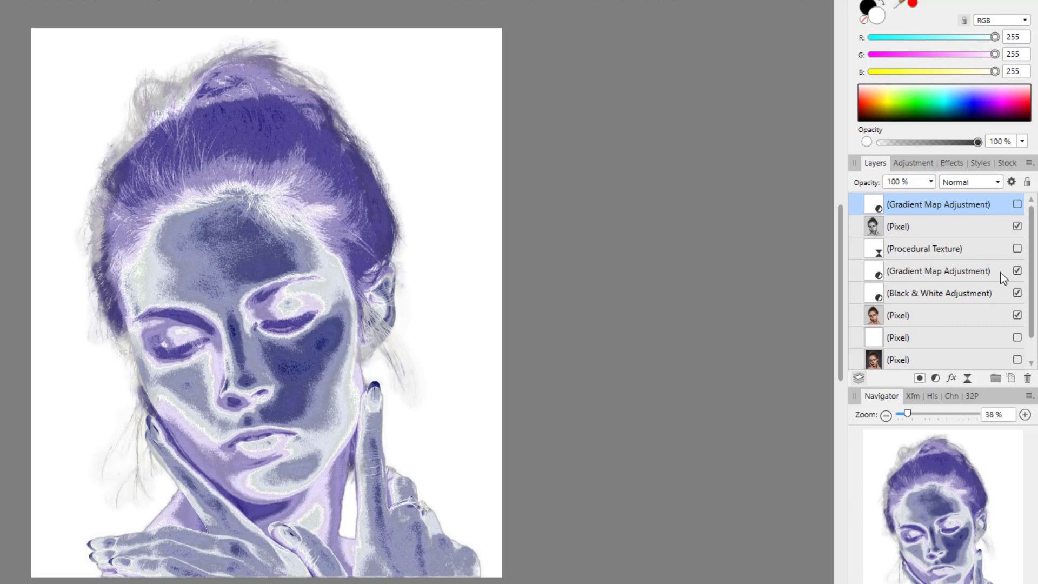
left_click(1017, 270)
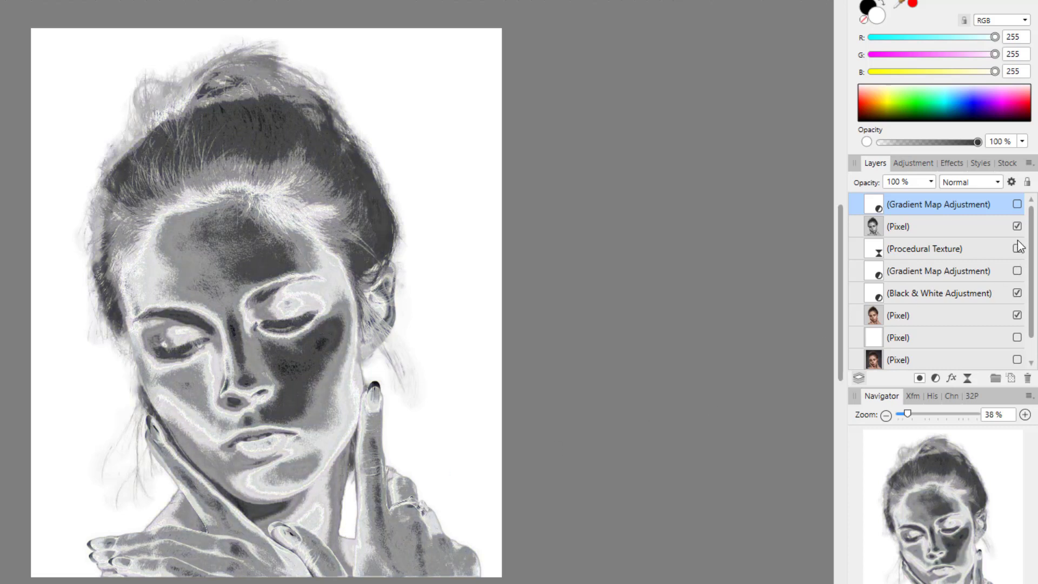
left_click(1017, 204)
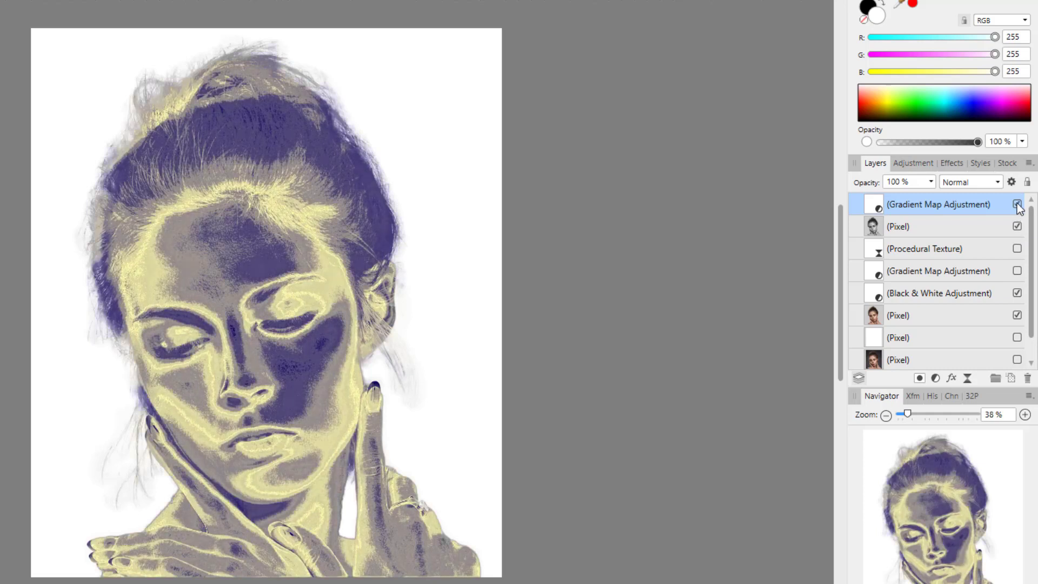